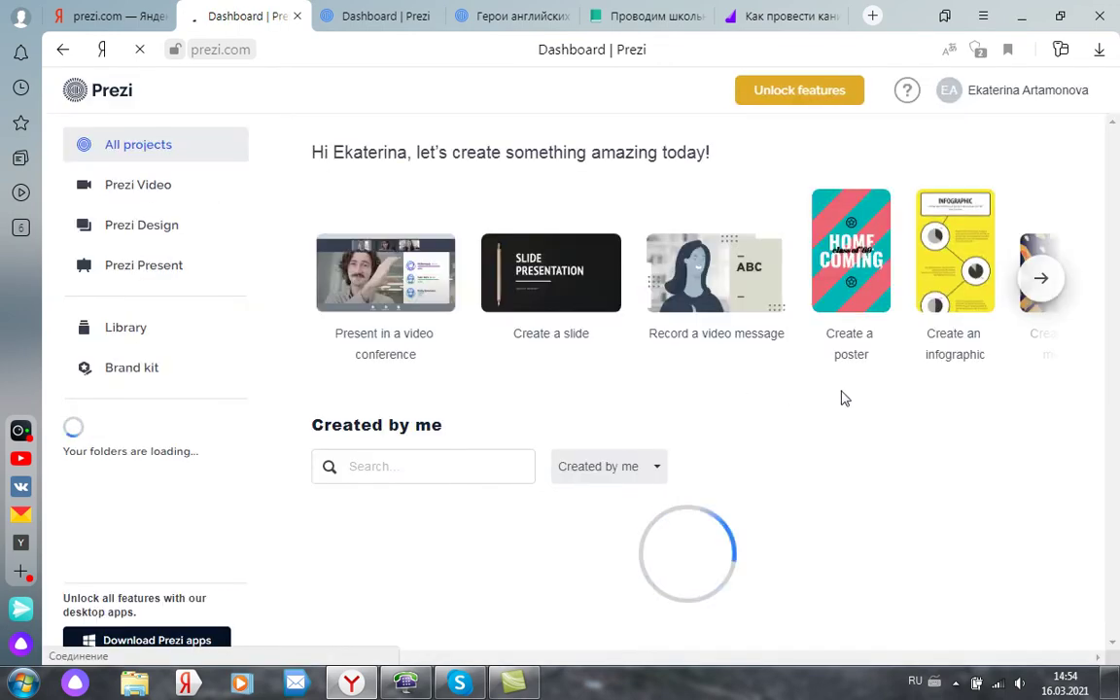
Sign out of the current Prezi account and log in again with the saved account credentials
{"action": "left_click", "coordinate": [1025, 97]}
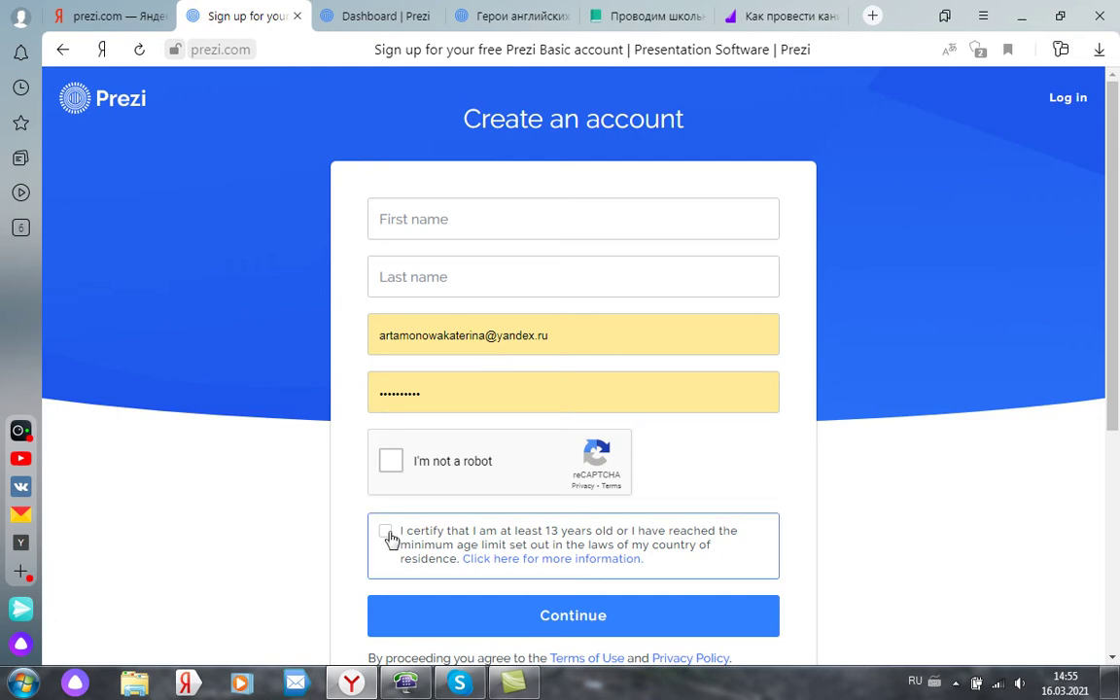
{"action": "left_click", "coordinate": [1066, 99]}
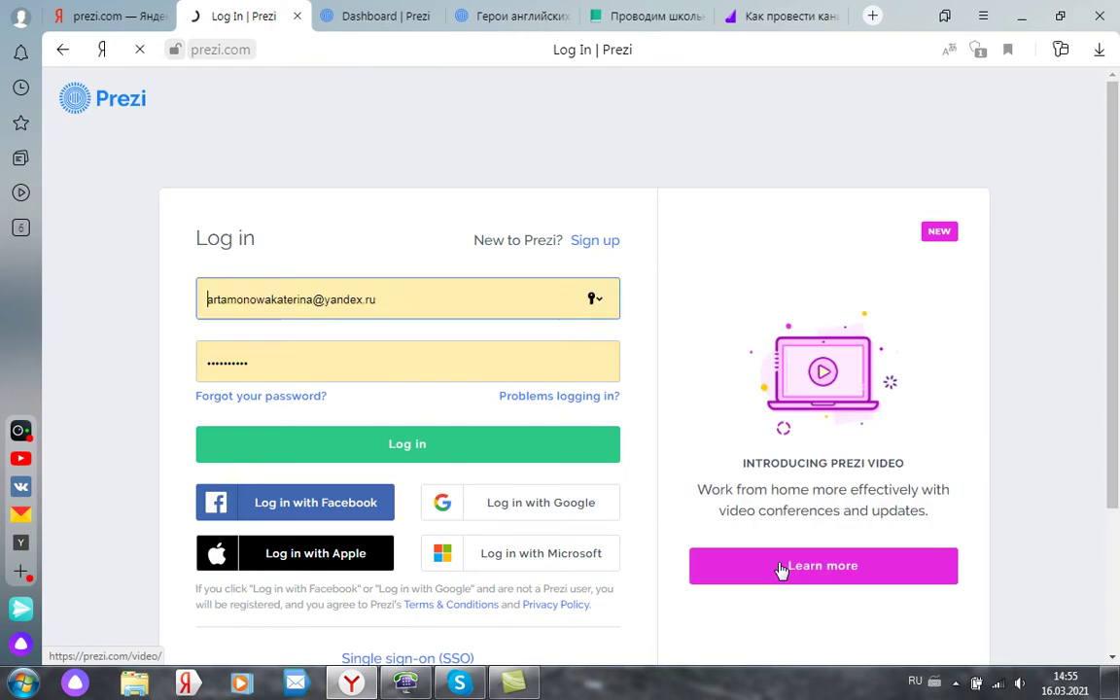
{"action": "left_click", "coordinate": [470, 452]}
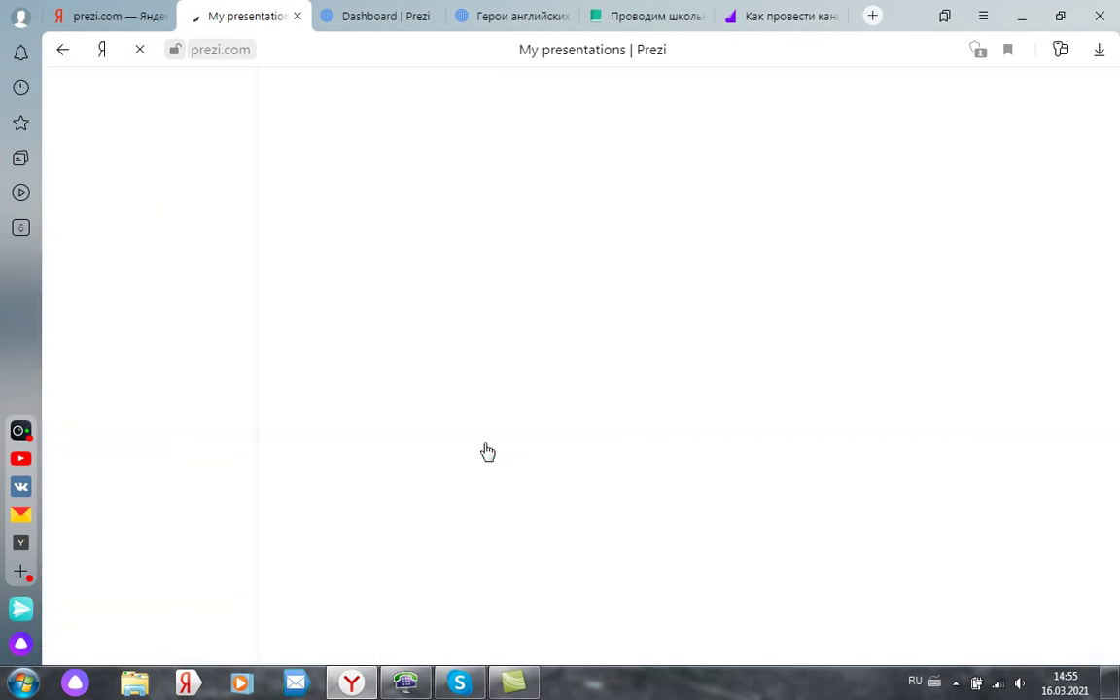
Close the open Герои английских сказок tab and the duplicate Prezi dashboard tab
{"action": "left_click", "coordinate": [566, 17]}
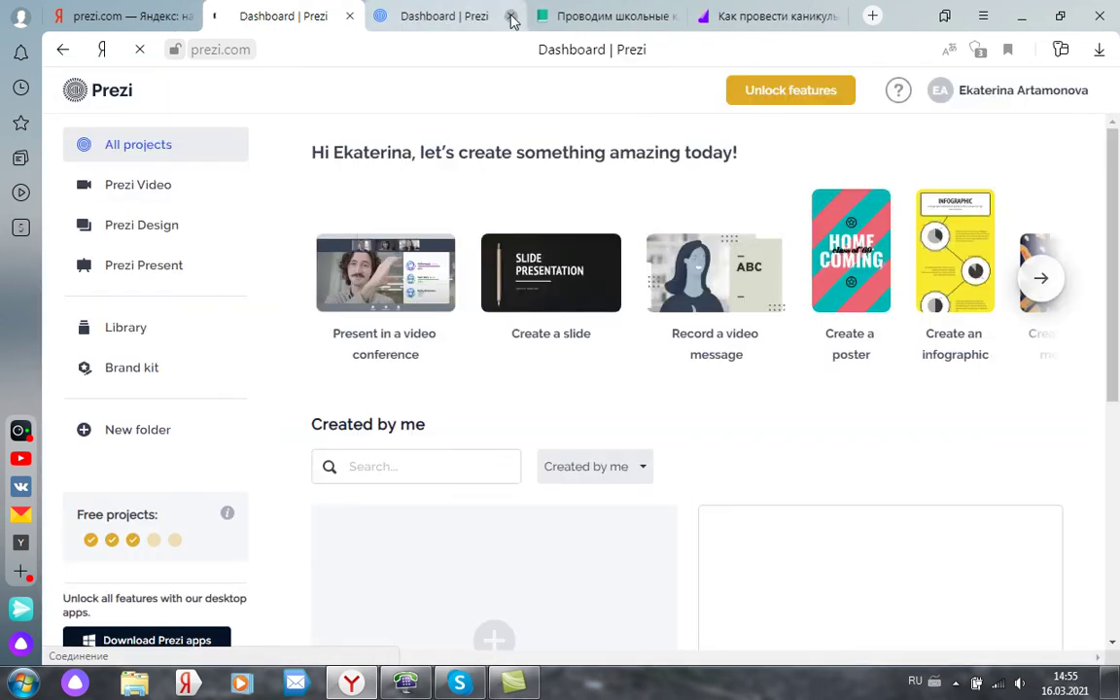
{"action": "left_click", "coordinate": [510, 16]}
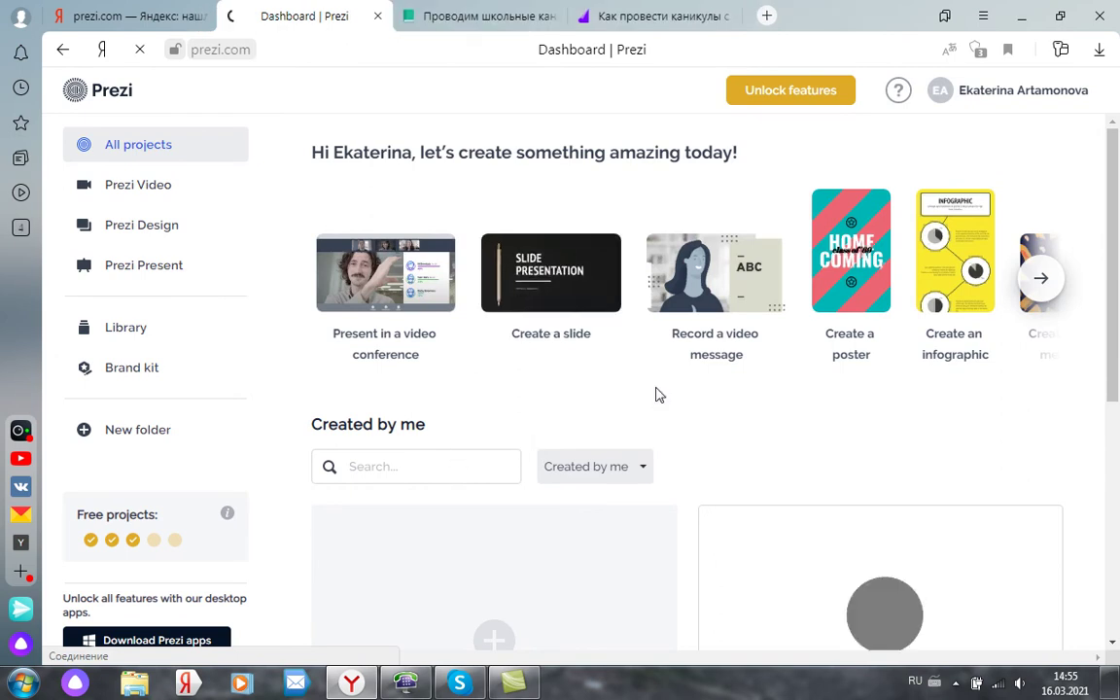
Permanently delete the first "Как провести каникулы с пользой?" presentation from the projects created by me
{"action": "scroll", "coordinate": [659, 396], "scroll_direction": "down", "scroll_amount": 1}
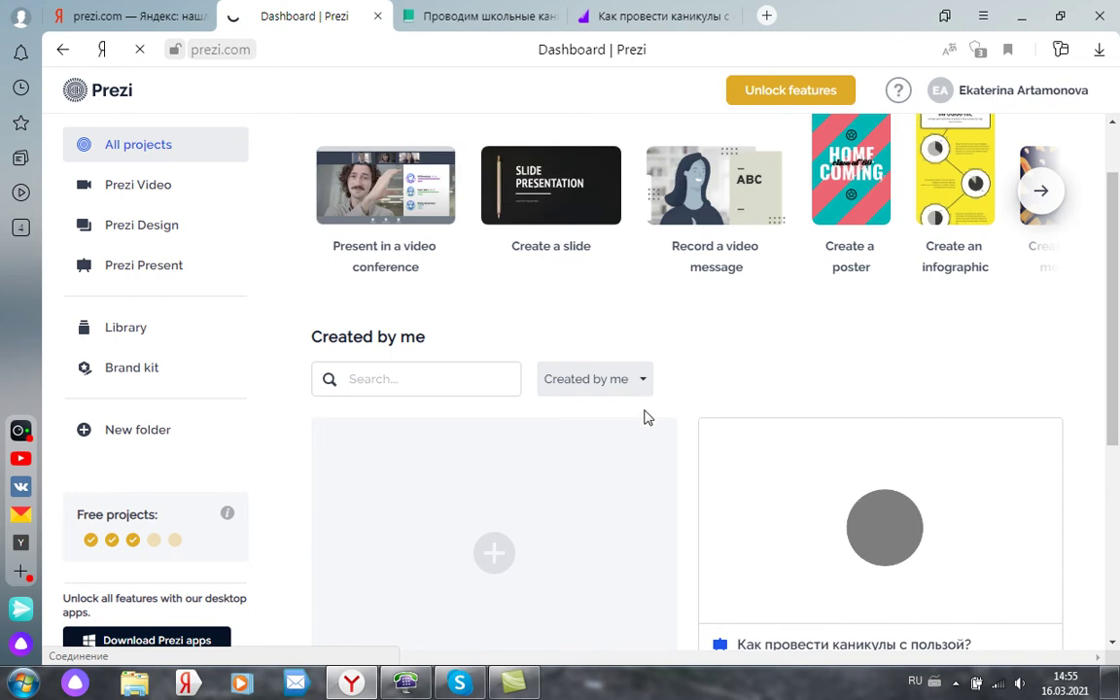
{"action": "scroll", "coordinate": [636, 466], "scroll_direction": "down", "scroll_amount": 1}
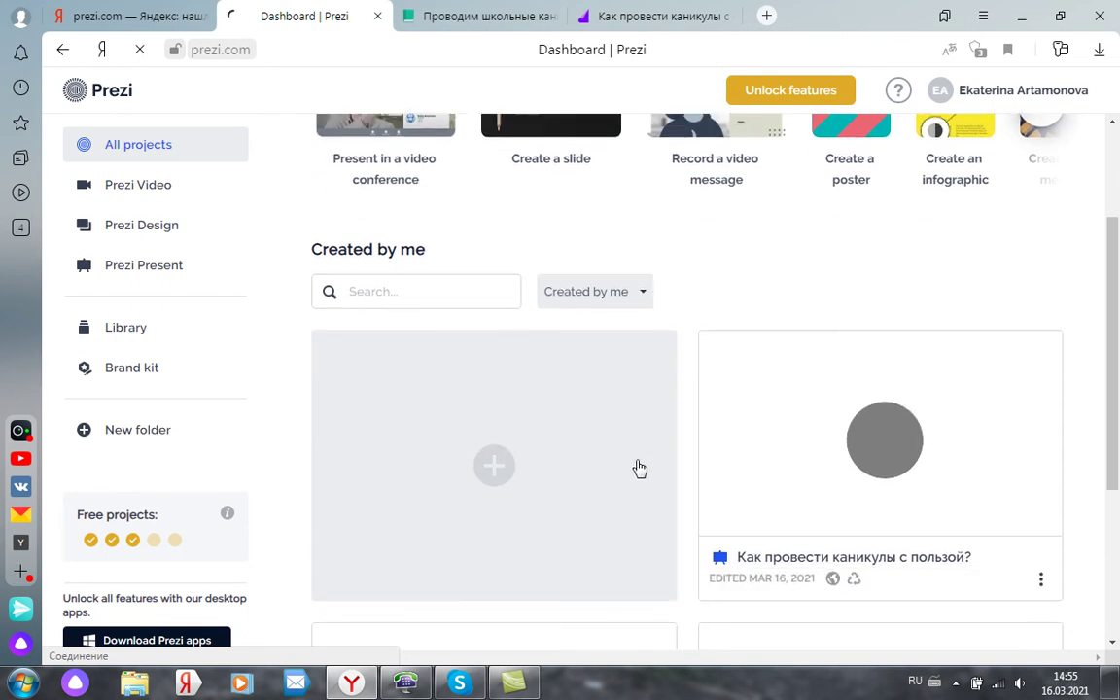
{"action": "scroll", "coordinate": [639, 469], "scroll_direction": "down", "scroll_amount": 2}
{"action": "scroll", "coordinate": [953, 420], "scroll_direction": "down", "scroll_amount": 1}
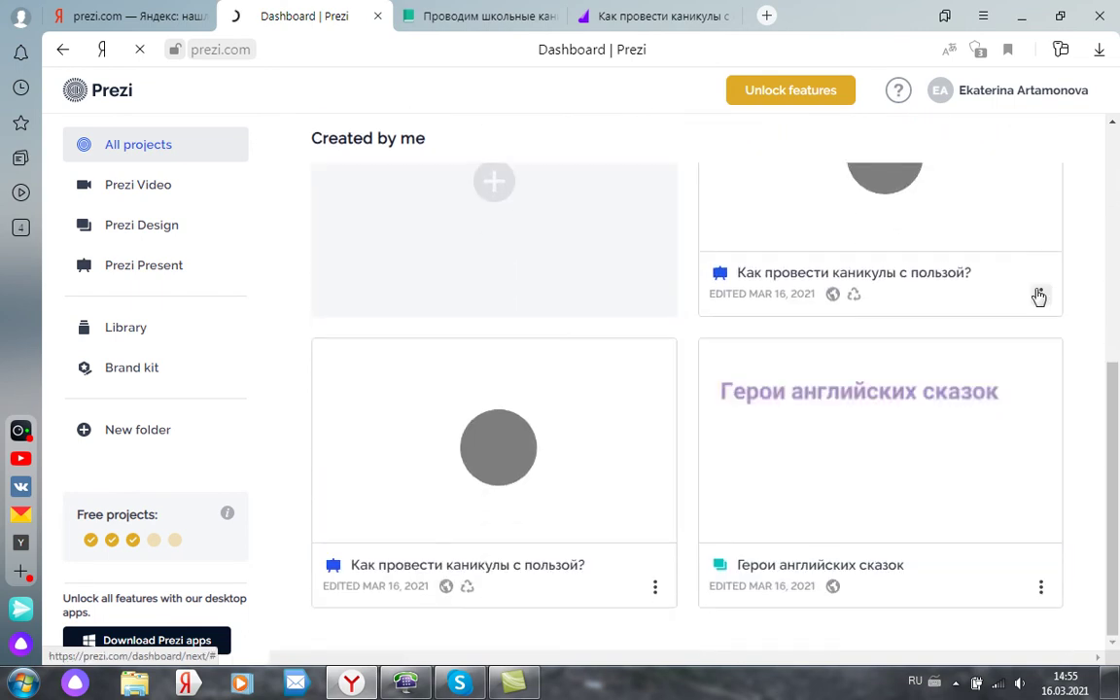
{"action": "left_click", "coordinate": [1039, 295]}
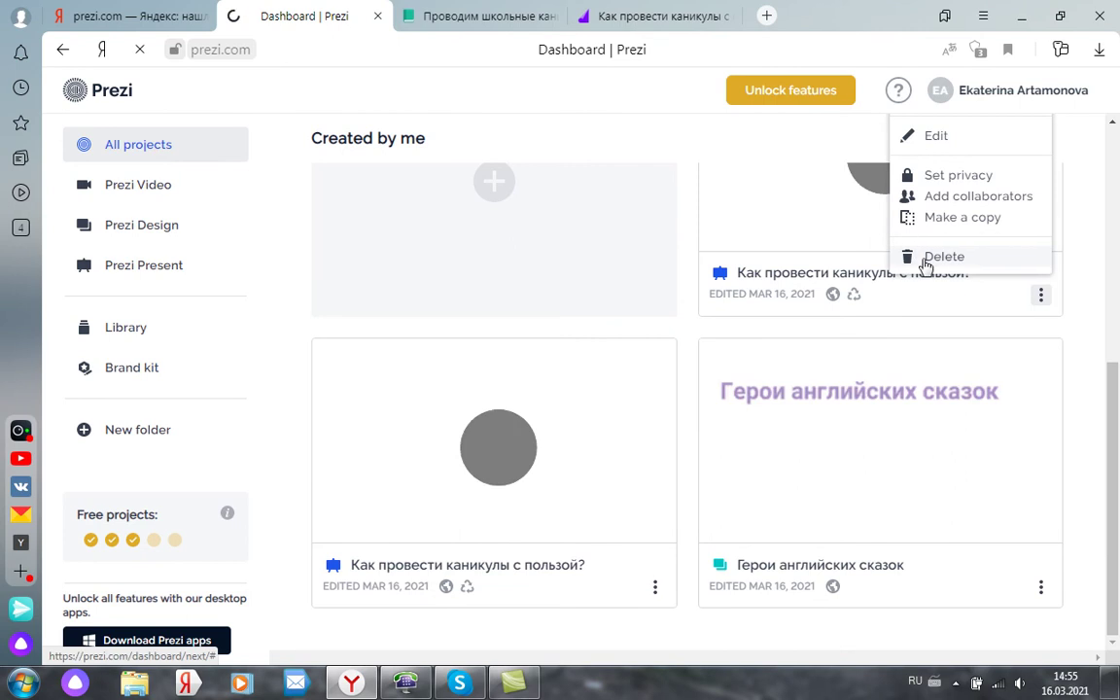
{"action": "left_click", "coordinate": [926, 258]}
{"action": "left_click", "coordinate": [627, 447]}
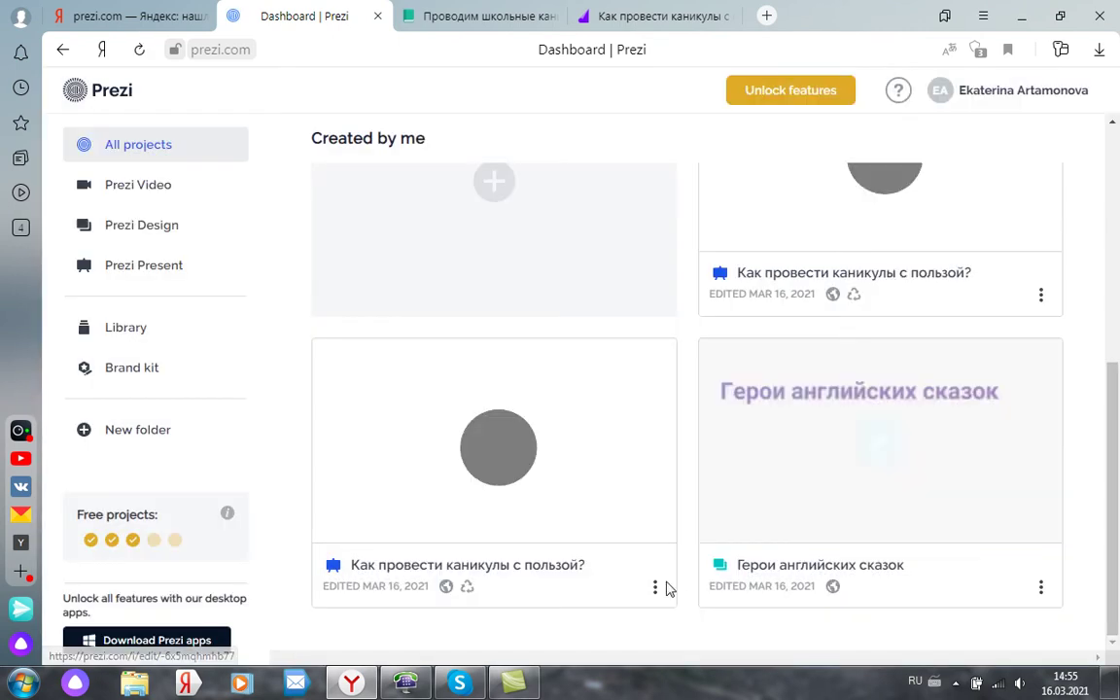
Permanently delete the remaining "Как провести каникулы с пользой?" presentation from the dashboard
{"action": "left_click", "coordinate": [655, 588]}
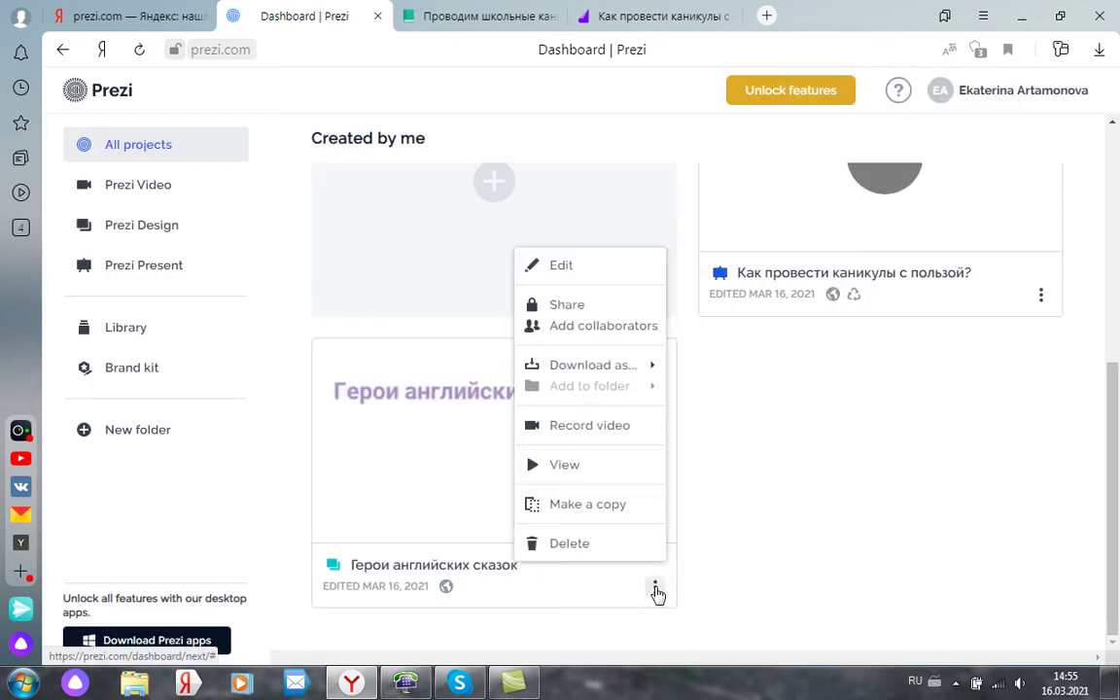
{"action": "left_click", "coordinate": [1040, 296]}
{"action": "left_click", "coordinate": [931, 258]}
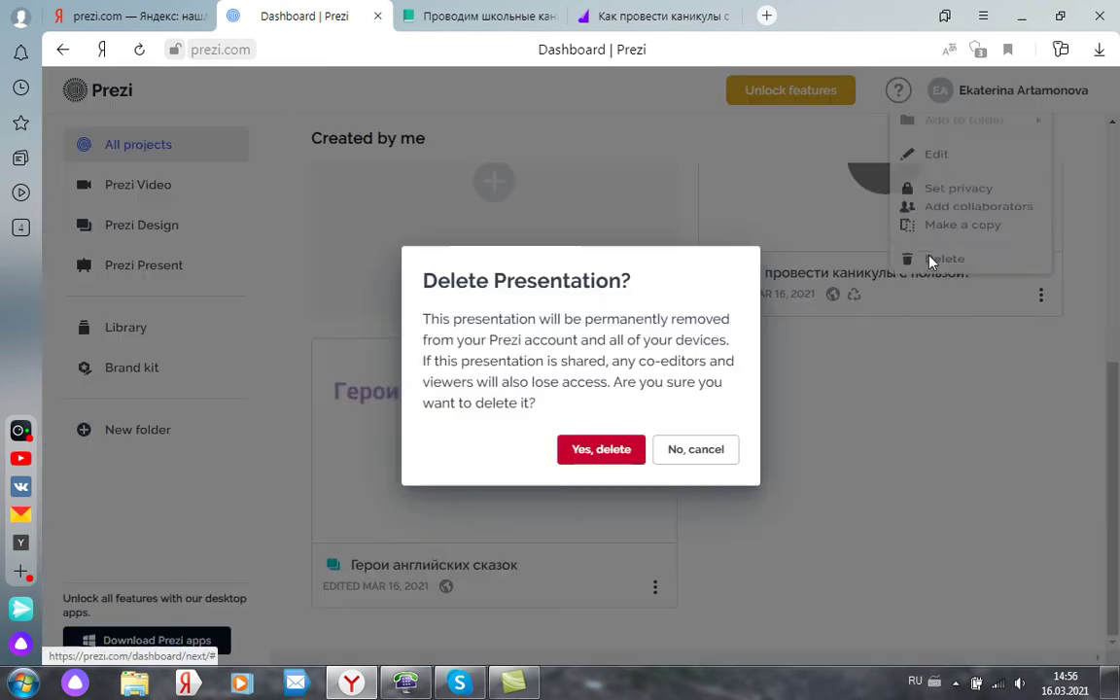
{"action": "left_click", "coordinate": [630, 454]}
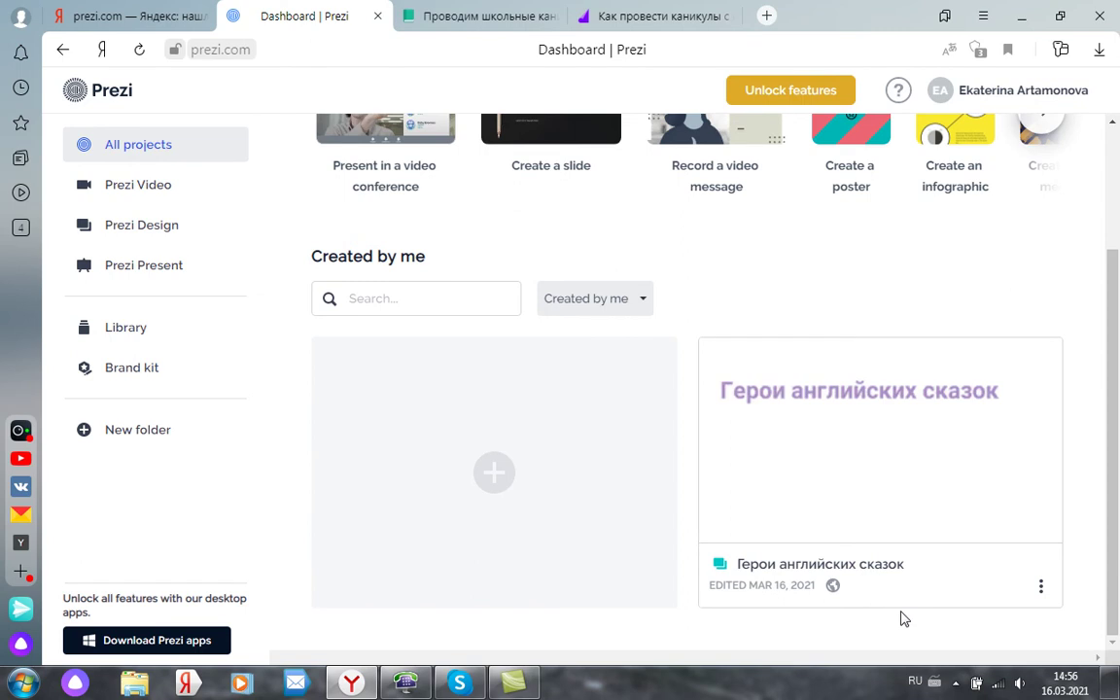
View the "Герои английских сказок" presentation and page through its slides to the last one
{"action": "left_click", "coordinate": [1040, 587]}
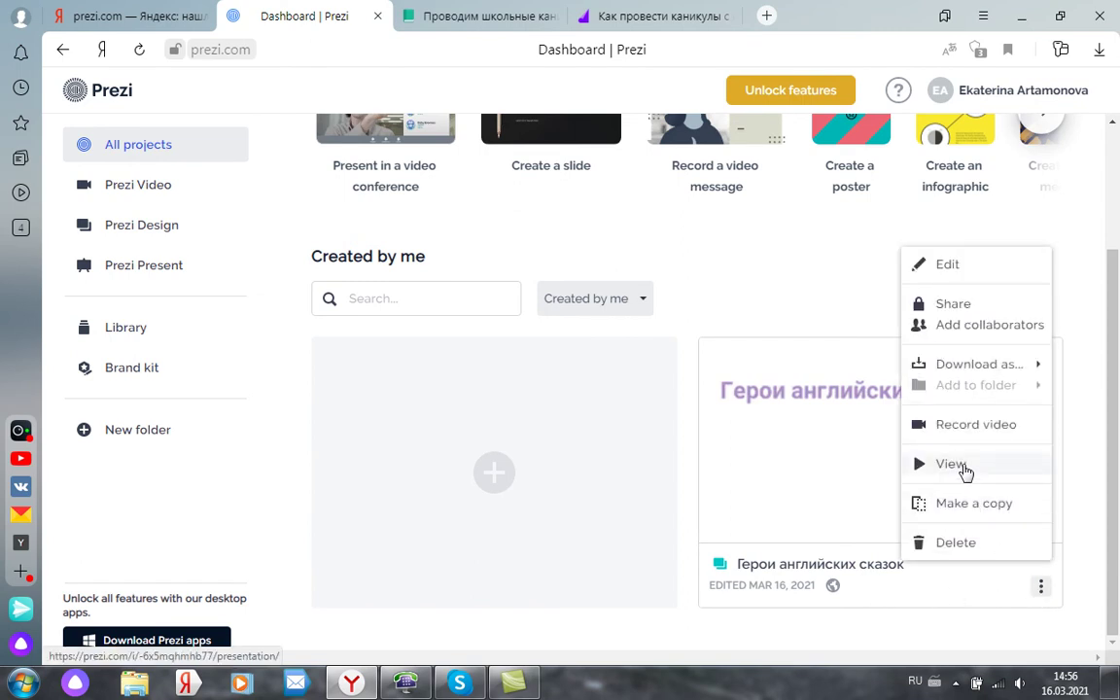
{"action": "left_click", "coordinate": [961, 465]}
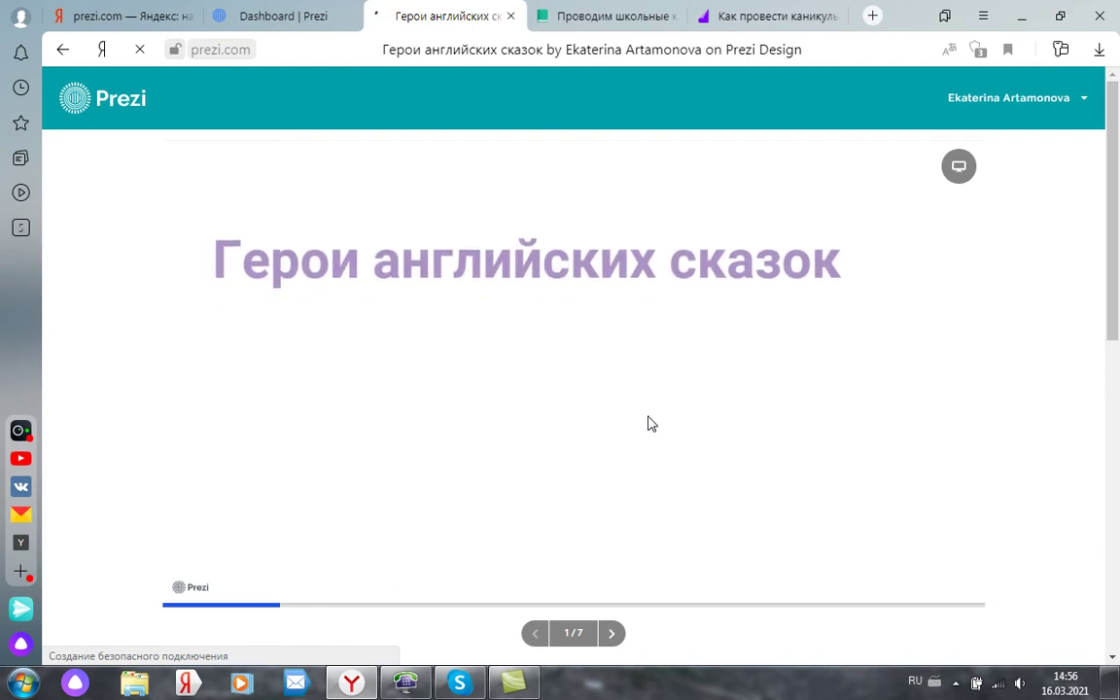
{"action": "left_click", "coordinate": [609, 637]}
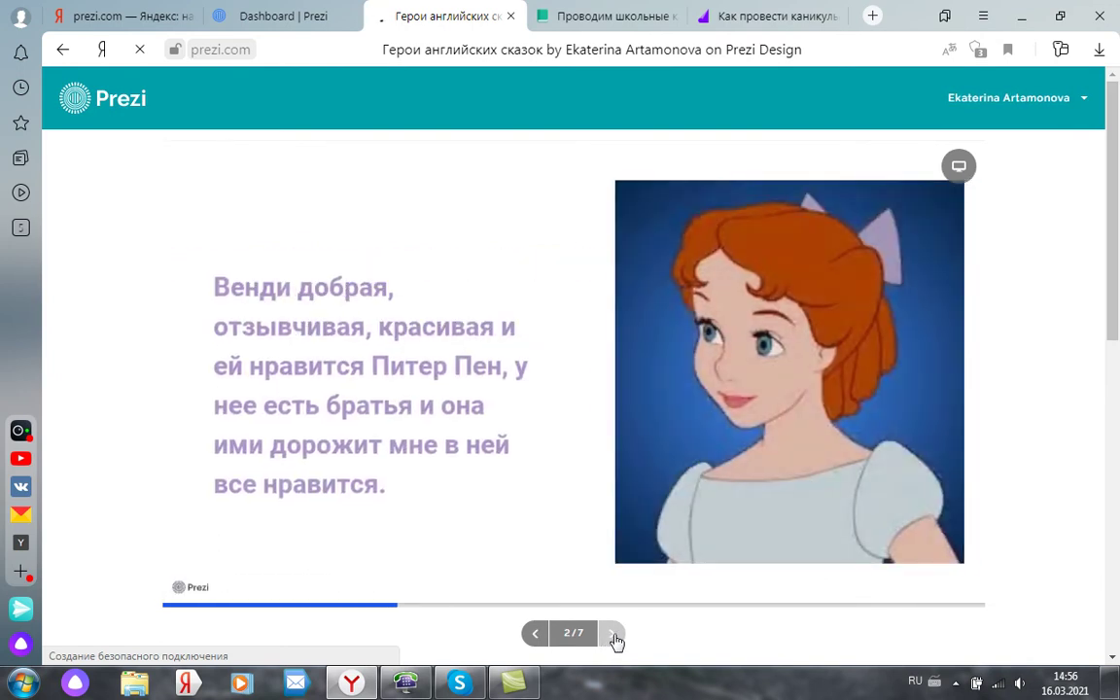
{"action": "left_click", "coordinate": [613, 636]}
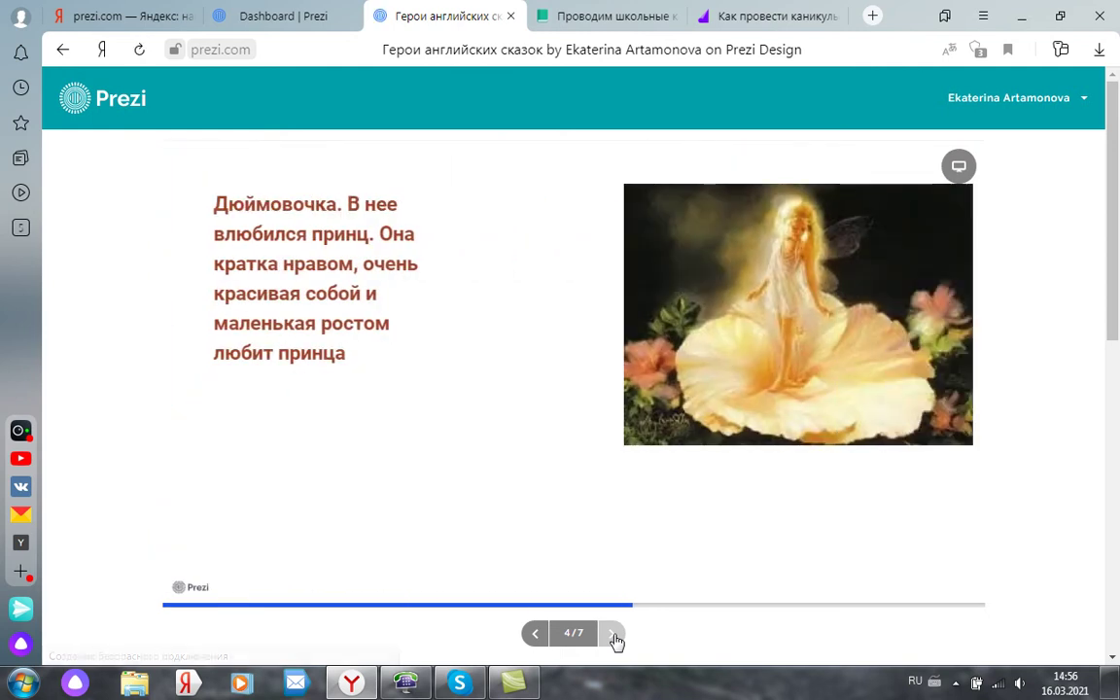
{"action": "left_click", "coordinate": [613, 636]}
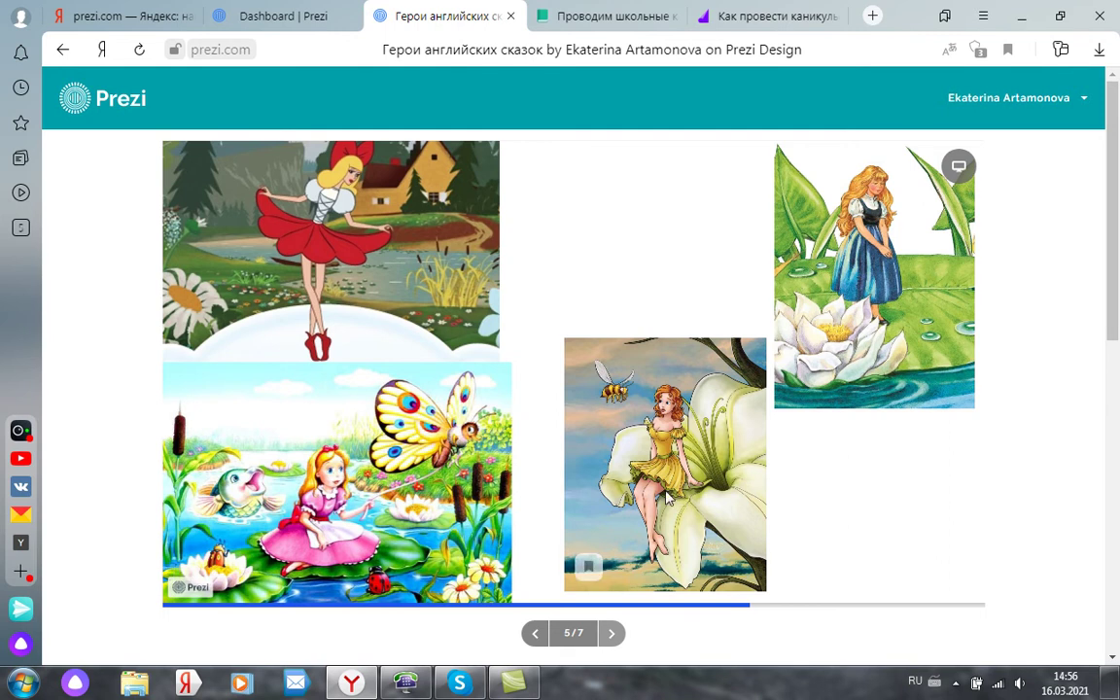
{"action": "left_click", "coordinate": [612, 634]}
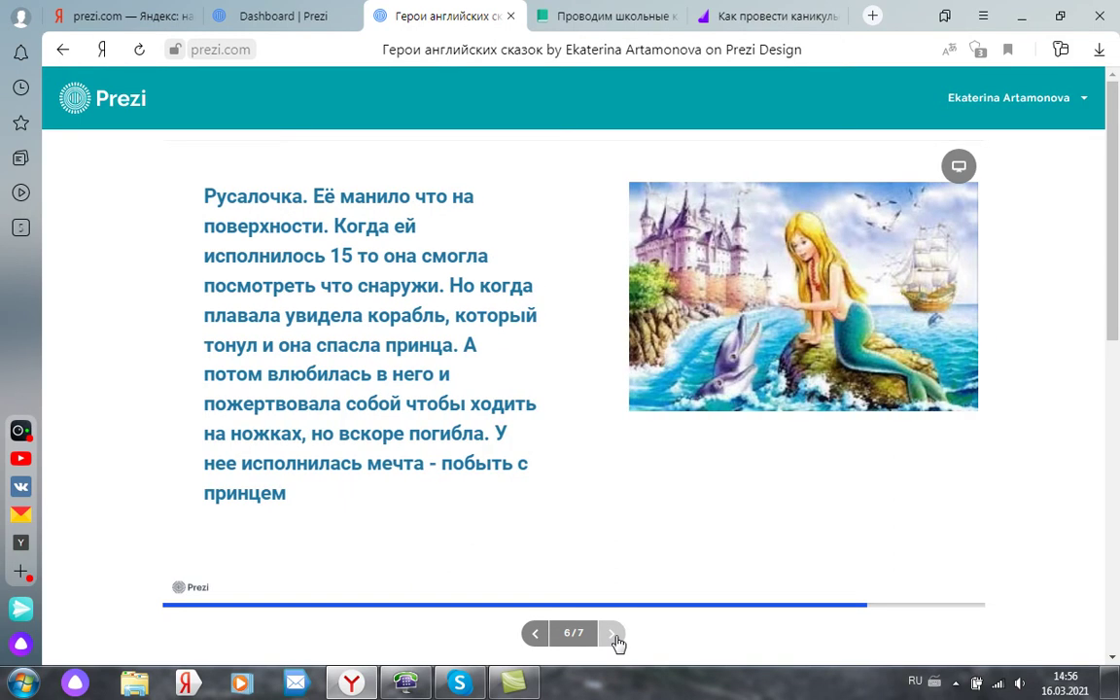
{"action": "left_click", "coordinate": [613, 635]}
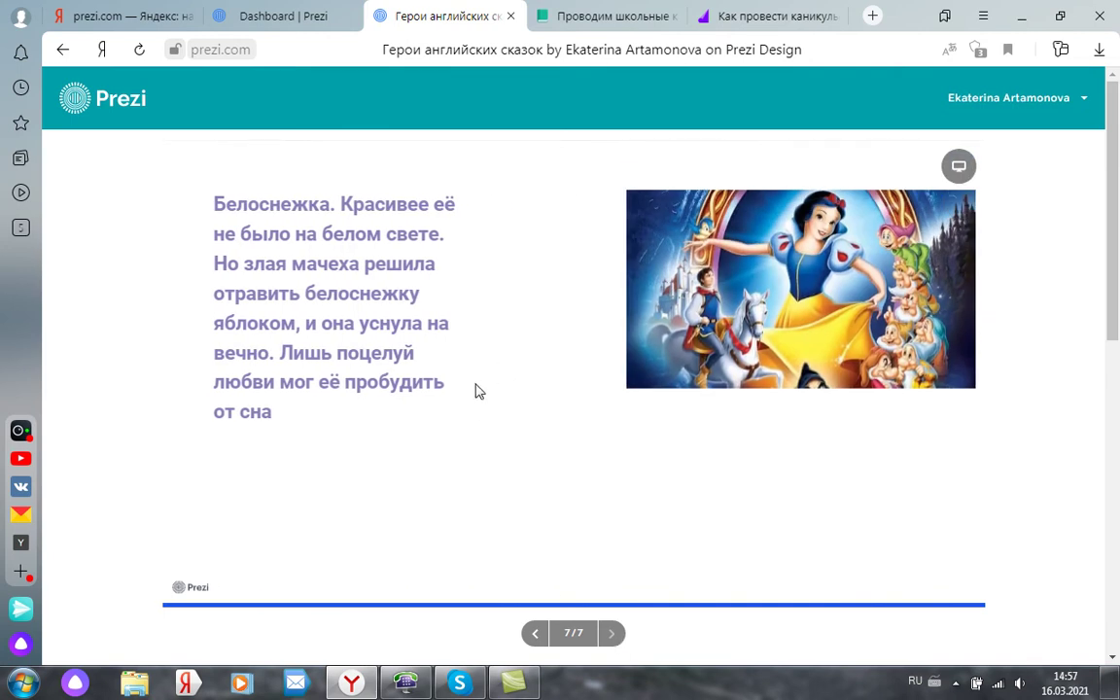
Return to the Prezi dashboard and start creating a new presentation
{"action": "left_click", "coordinate": [281, 17]}
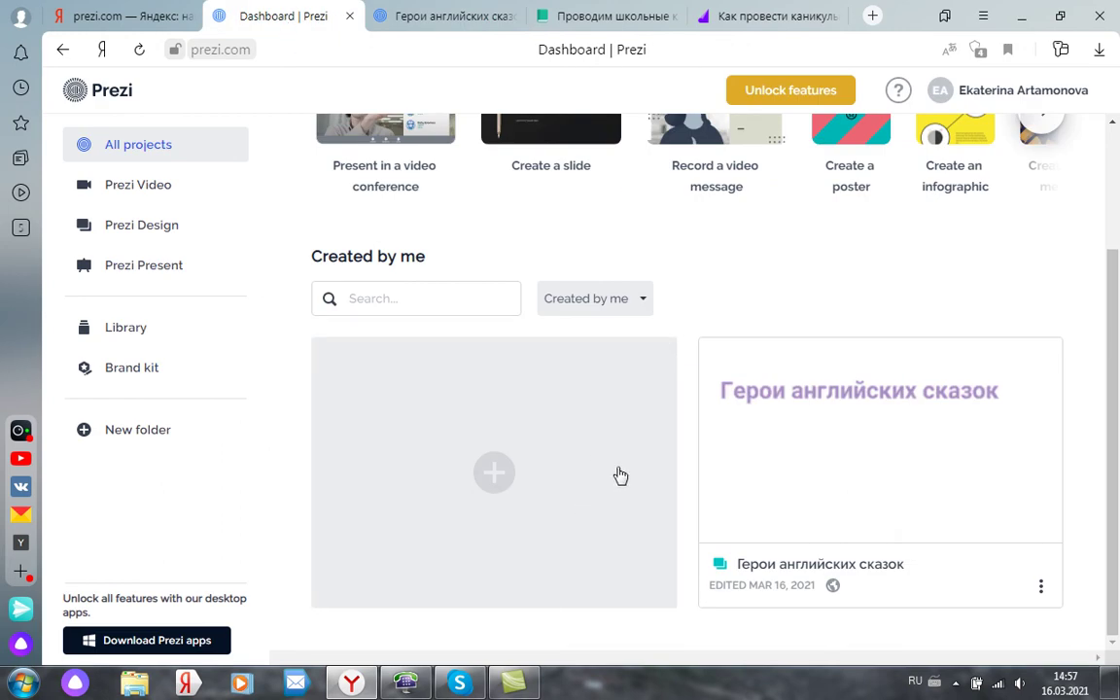
{"action": "left_click", "coordinate": [495, 475]}
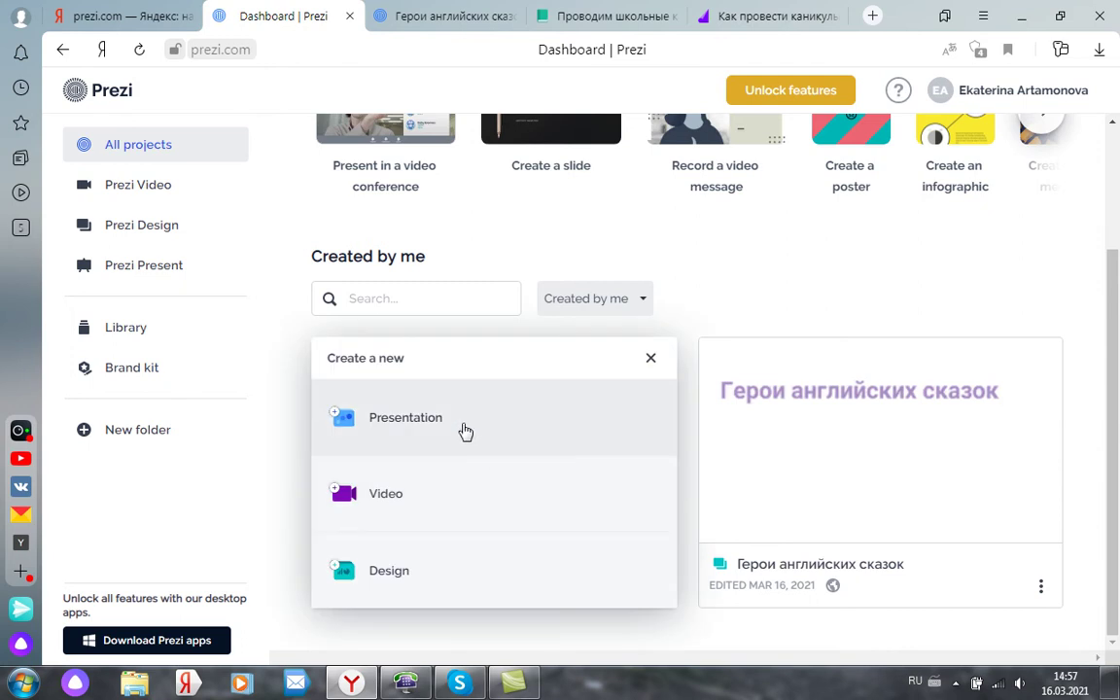
{"action": "left_click", "coordinate": [465, 432]}
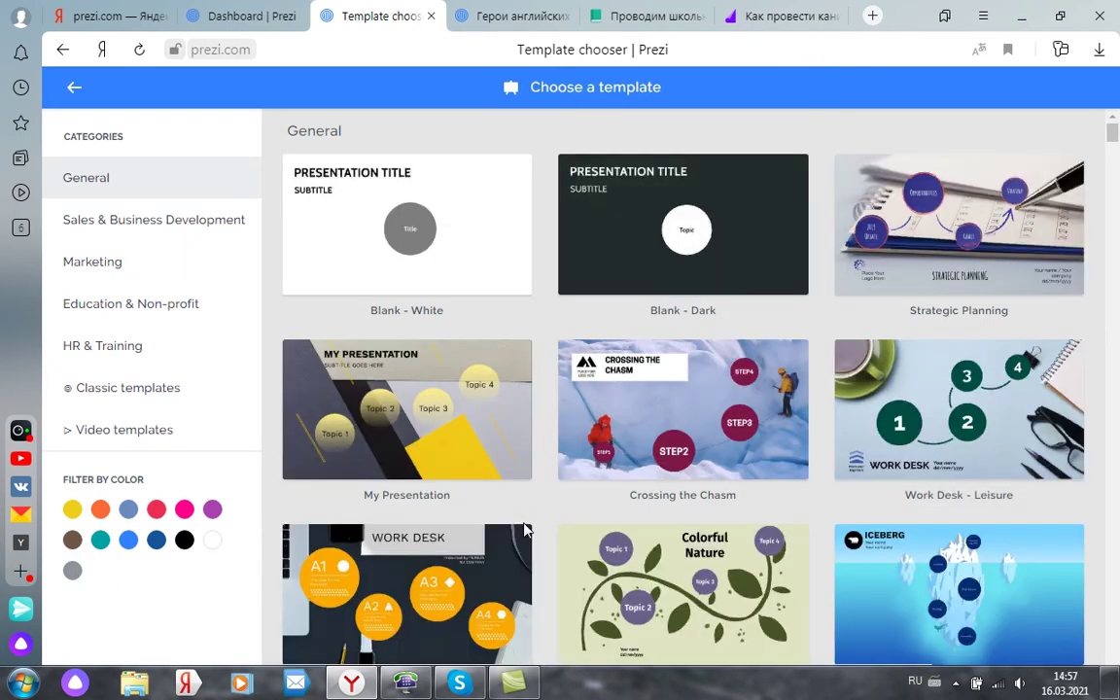
Open the preview of the Blank - White template and step through all its slides
{"action": "left_click", "coordinate": [339, 213]}
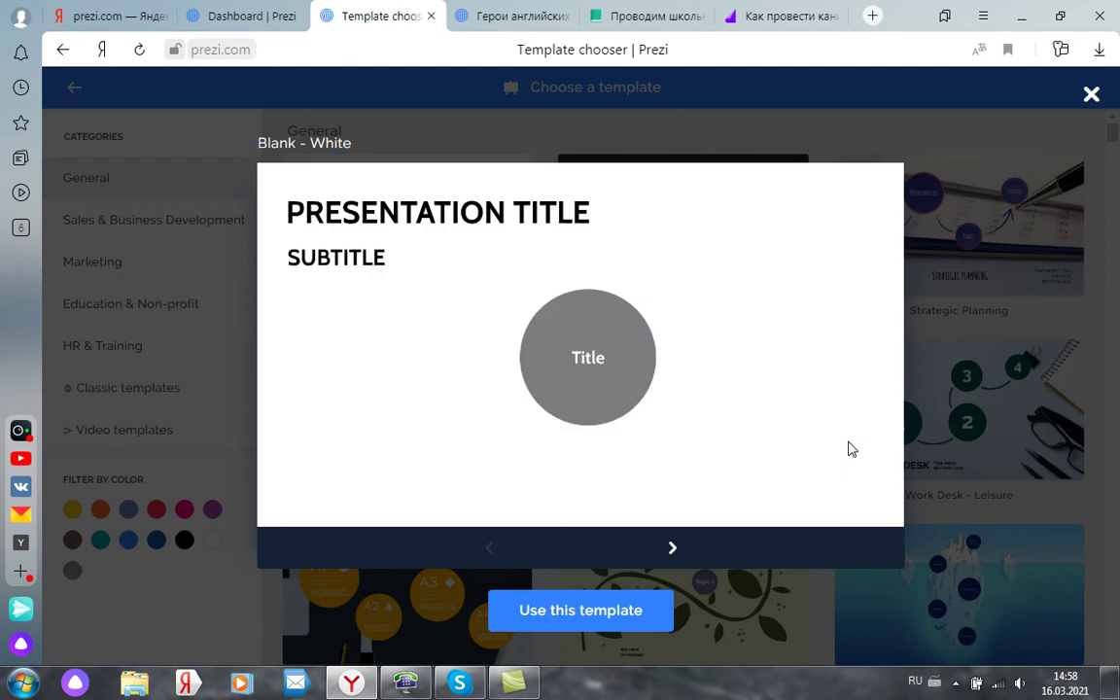
{"action": "left_click", "coordinate": [672, 549]}
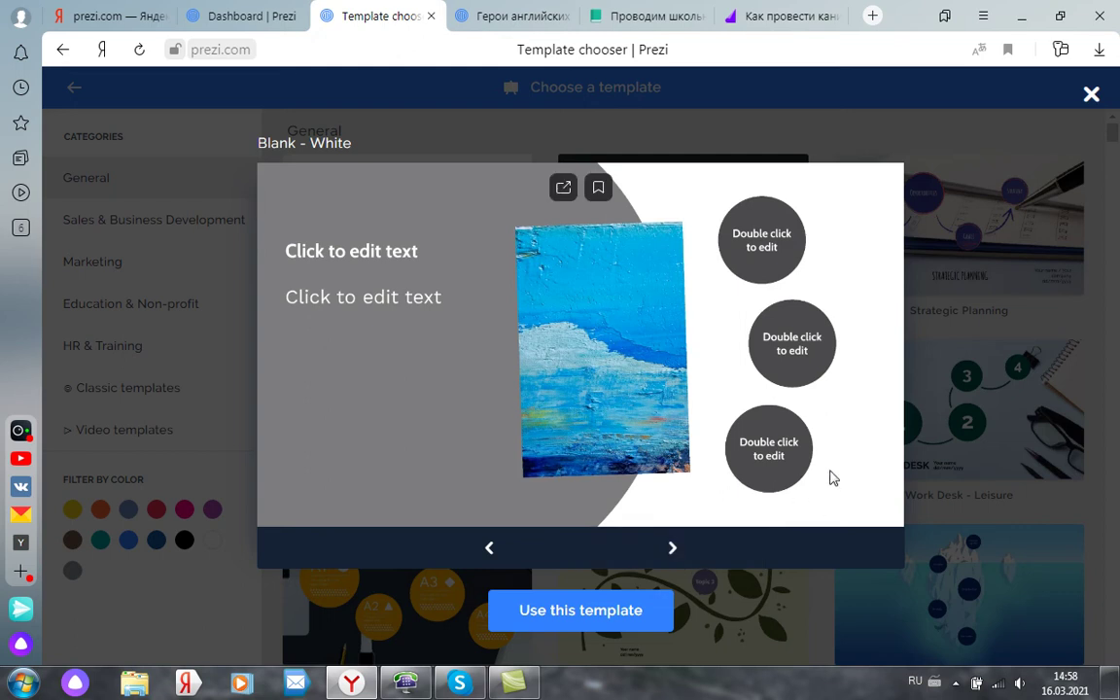
{"action": "left_click", "coordinate": [674, 550]}
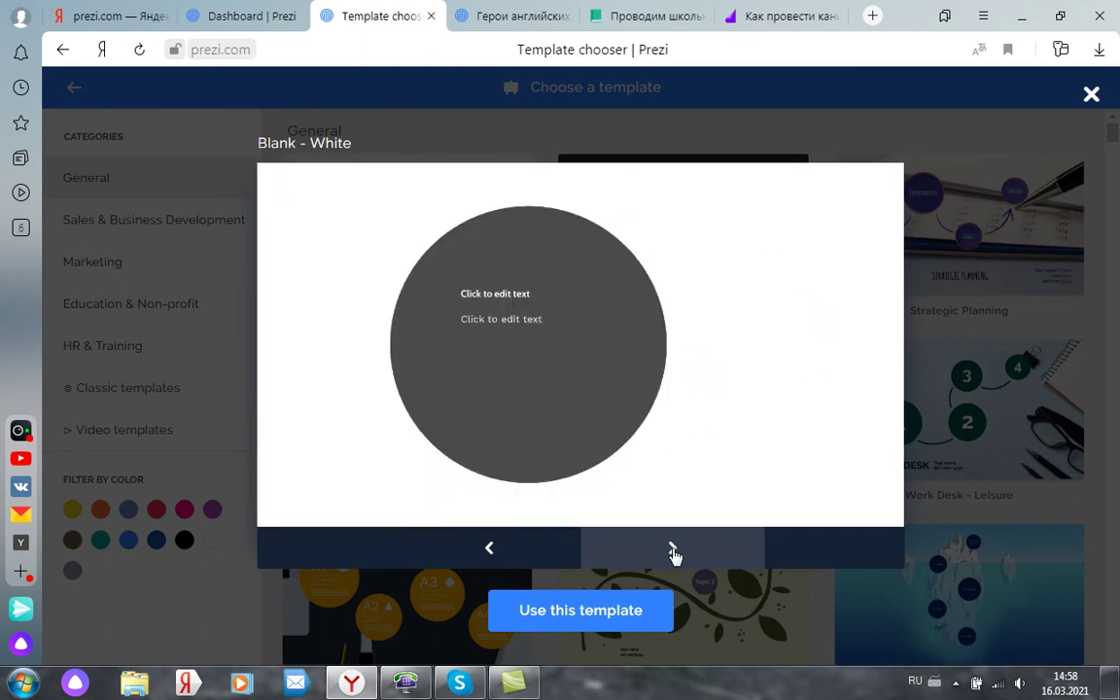
{"action": "left_click", "coordinate": [673, 550]}
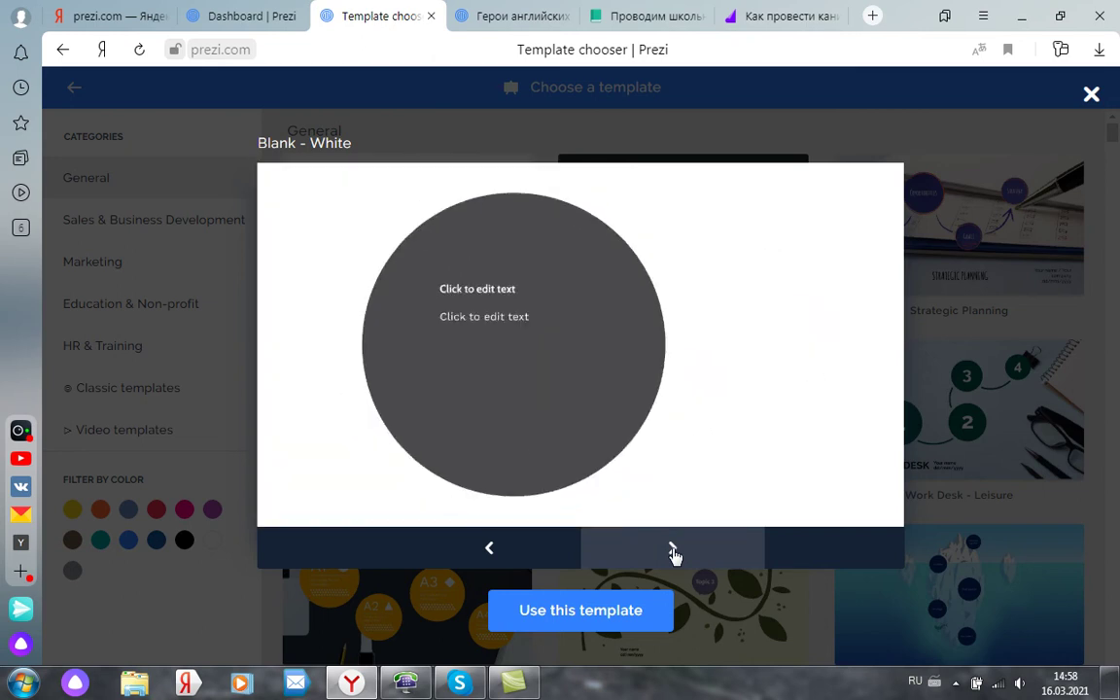
{"action": "left_click", "coordinate": [674, 550]}
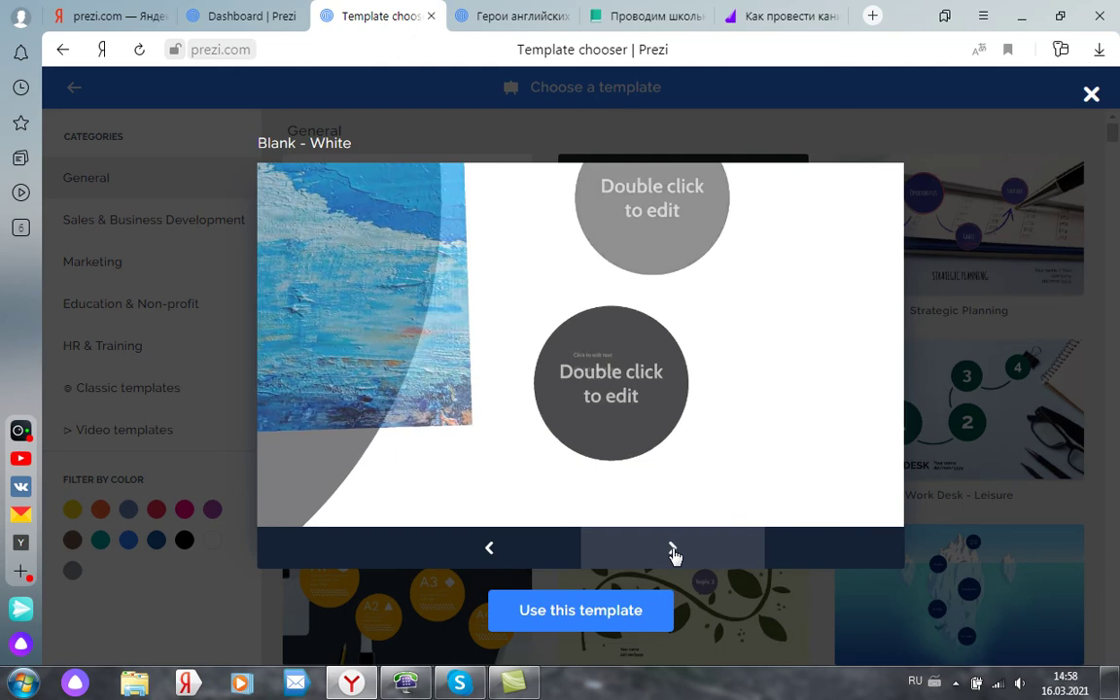
{"action": "left_click", "coordinate": [674, 550]}
{"action": "left_click", "coordinate": [673, 550]}
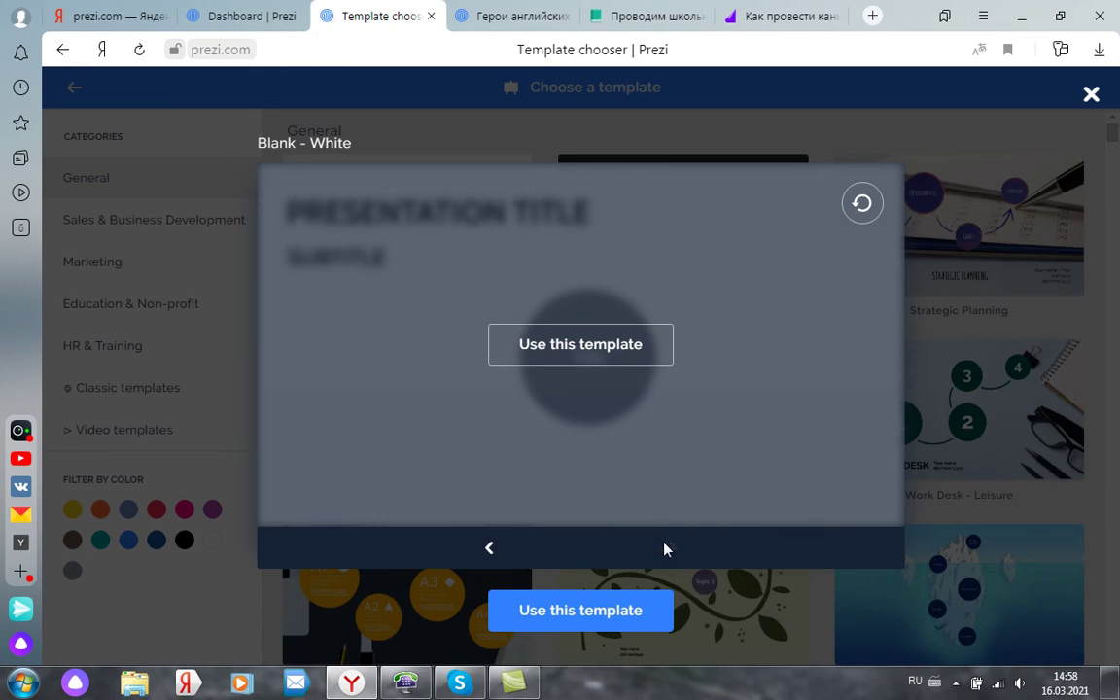
Create the presentation from the Blank - White template, titled "Как провести каникулы с пользой?" and visible to anyone on the web
{"action": "left_click", "coordinate": [600, 614]}
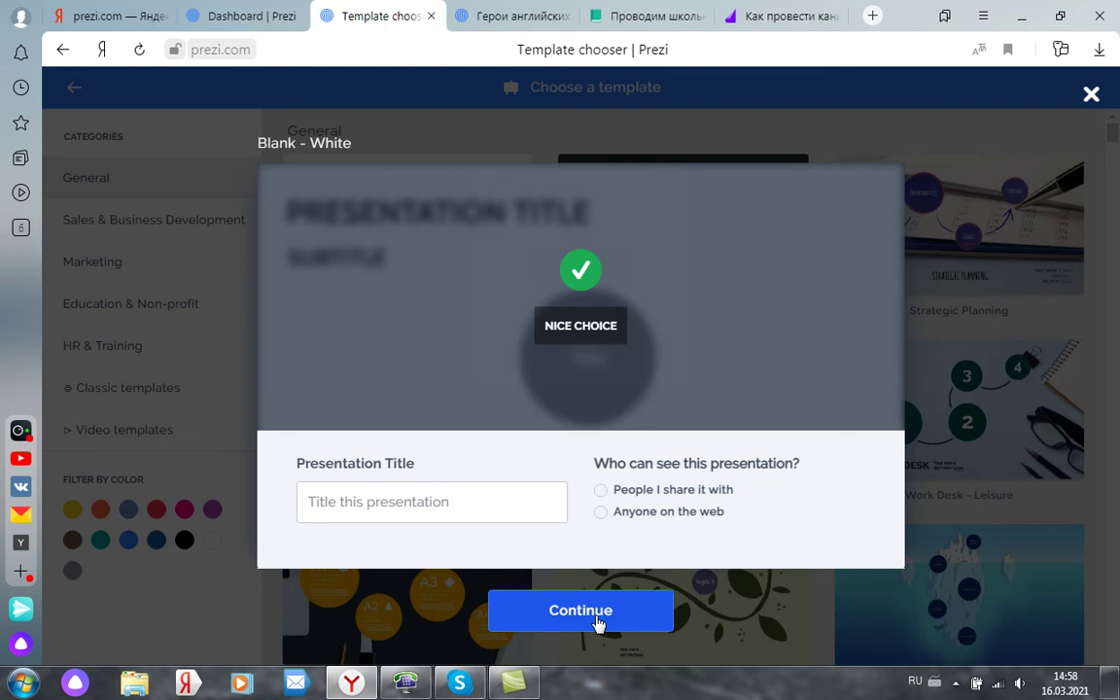
{"action": "left_click", "coordinate": [498, 503]}
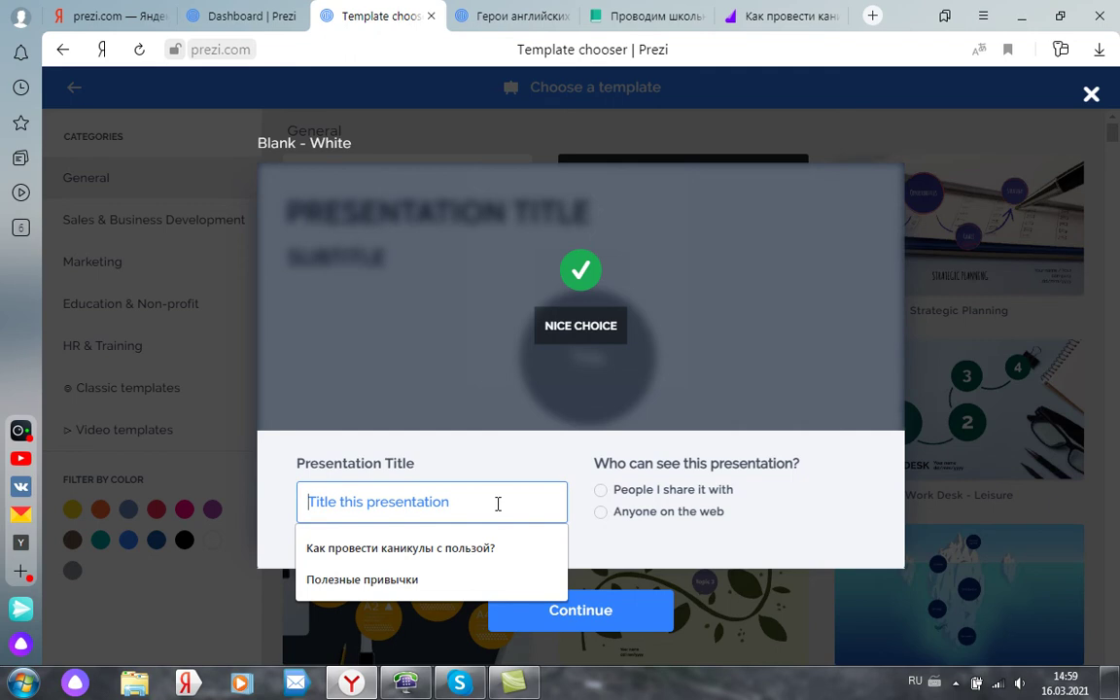
{"action": "left_click", "coordinate": [484, 550]}
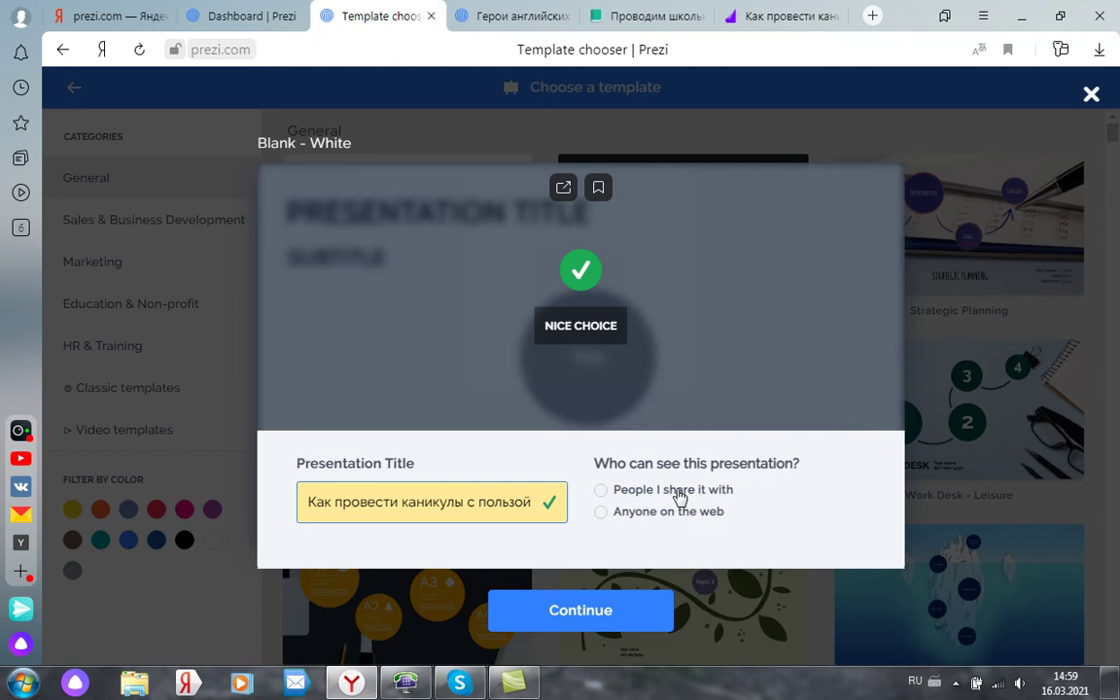
{"action": "left_click", "coordinate": [600, 515]}
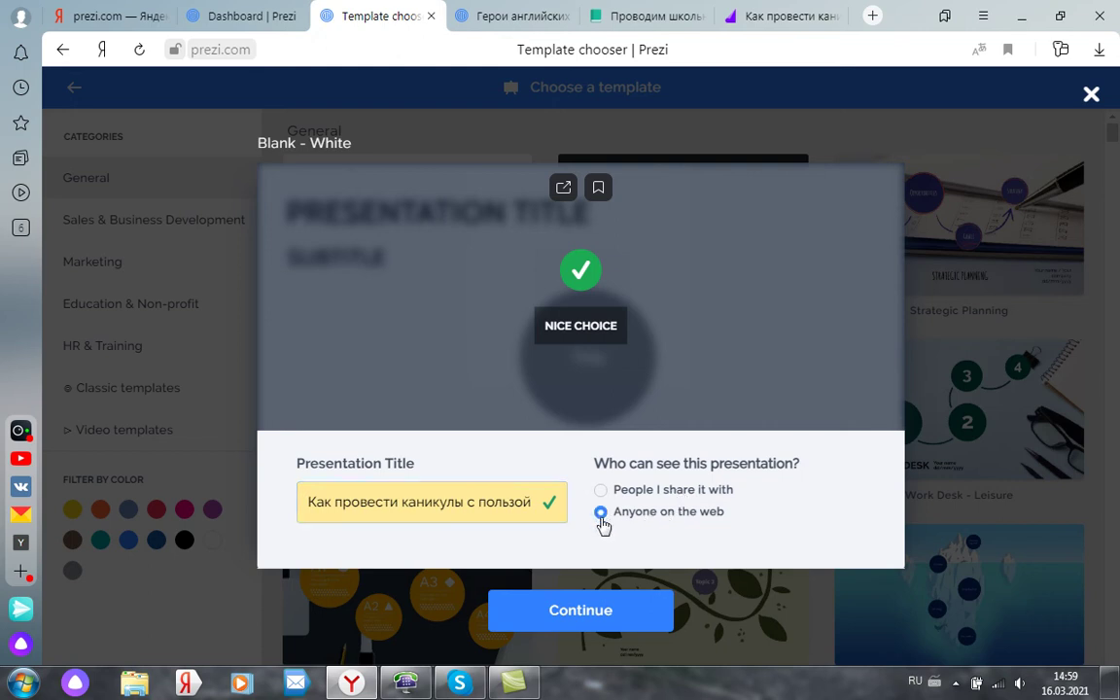
{"action": "left_click", "coordinate": [595, 618]}
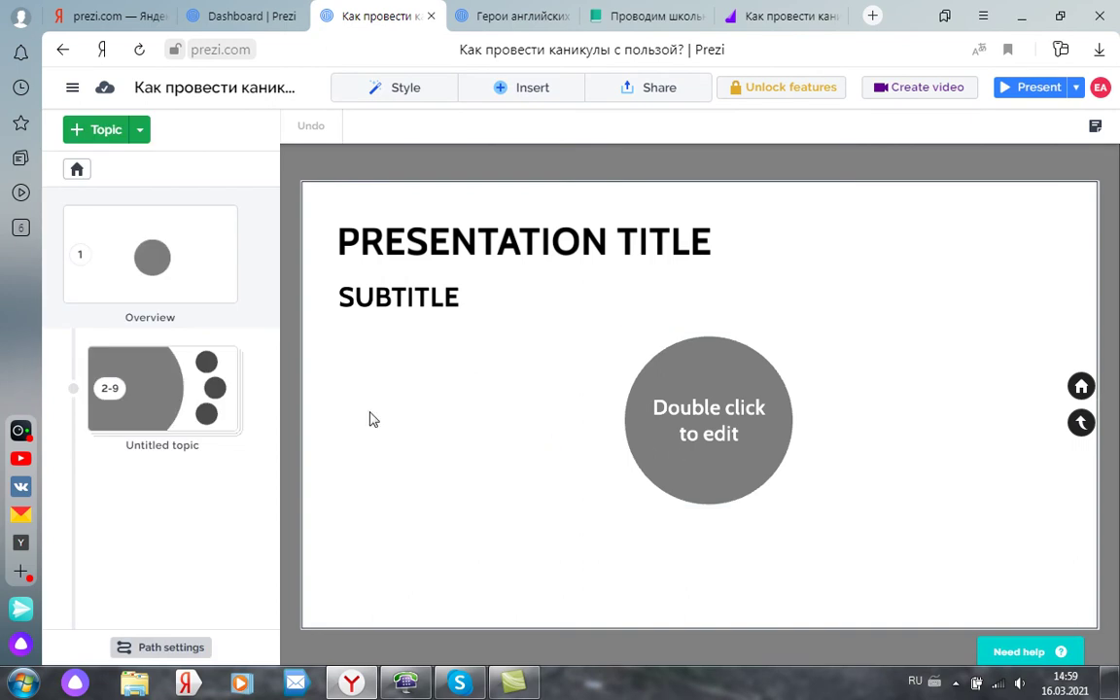
Open the presentation title placeholder for editing and format it with the Body text preset and the Open Sans font
{"action": "left_click", "coordinate": [297, 401]}
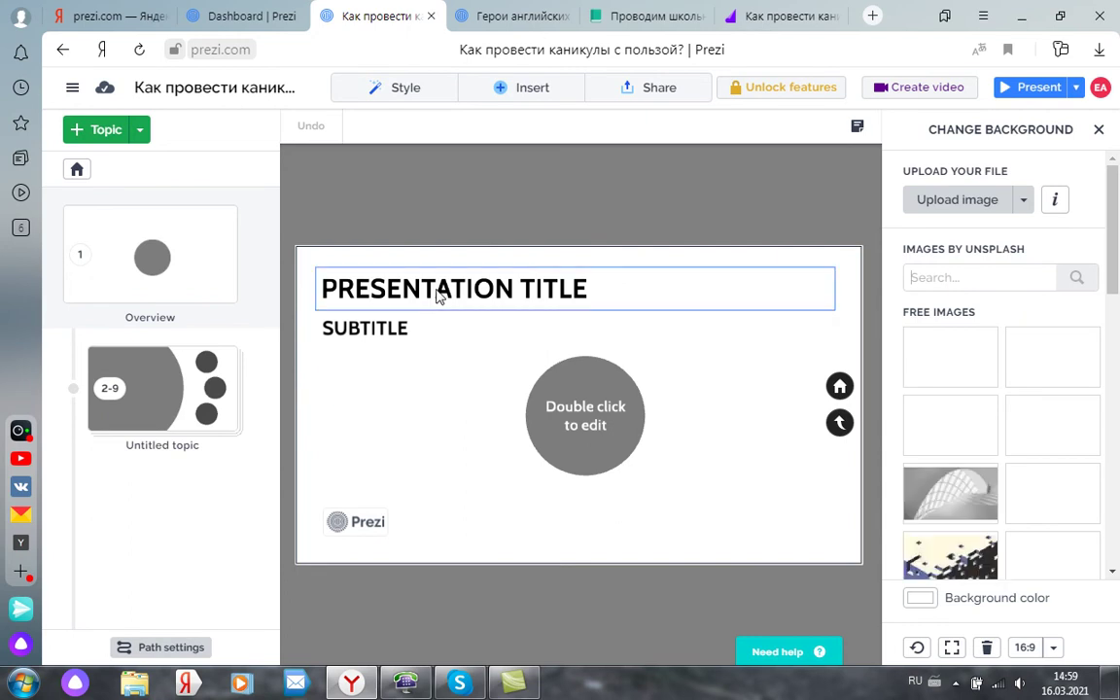
{"action": "left_click", "coordinate": [437, 293]}
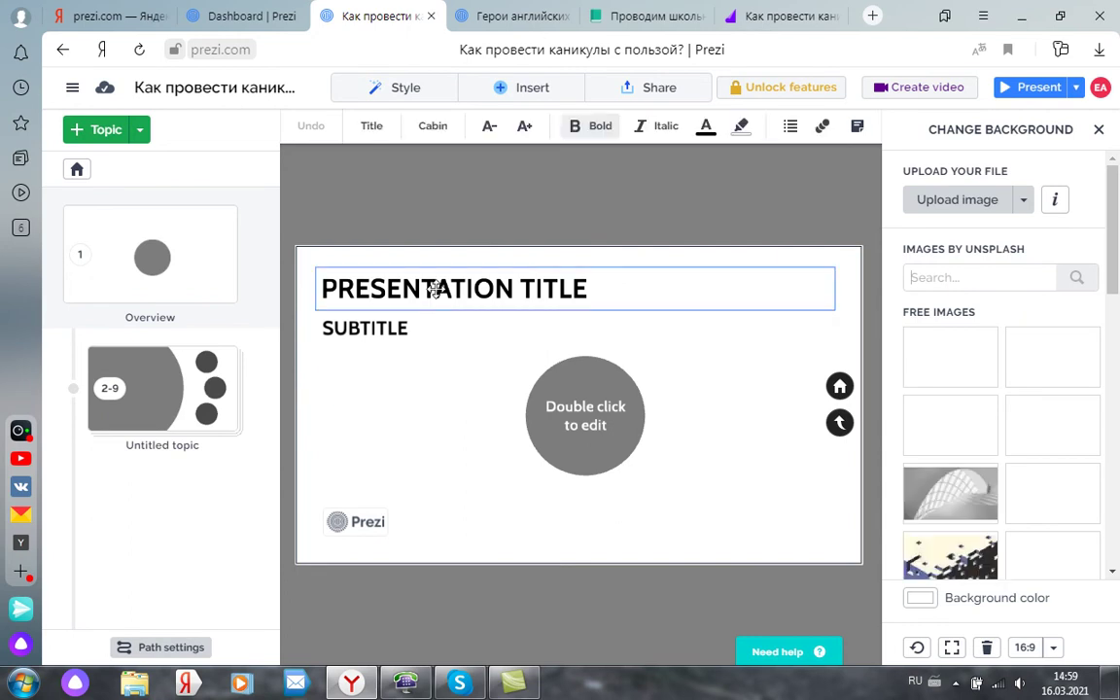
{"action": "left_click", "coordinate": [607, 288]}
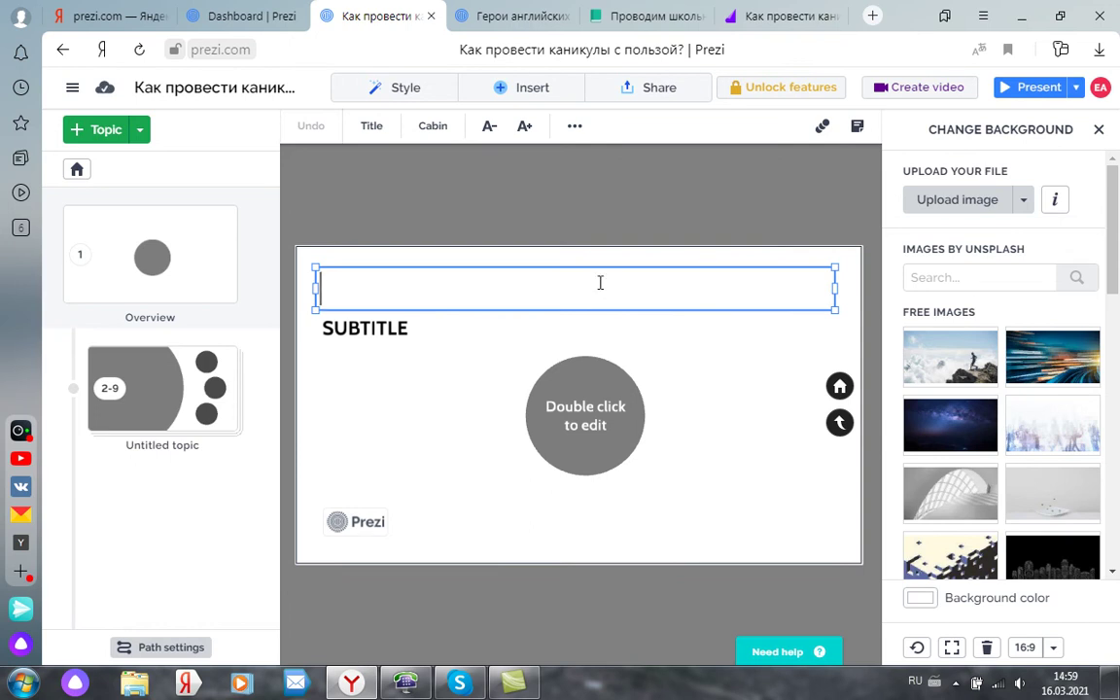
{"action": "left_click", "coordinate": [372, 128]}
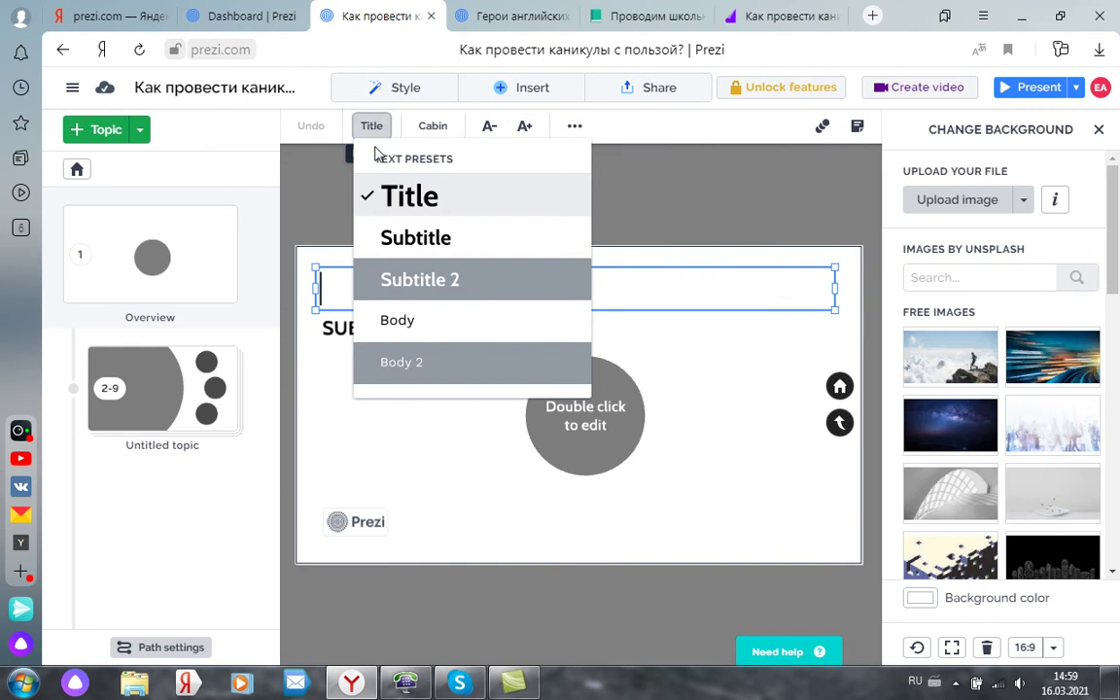
{"action": "left_click", "coordinate": [401, 330]}
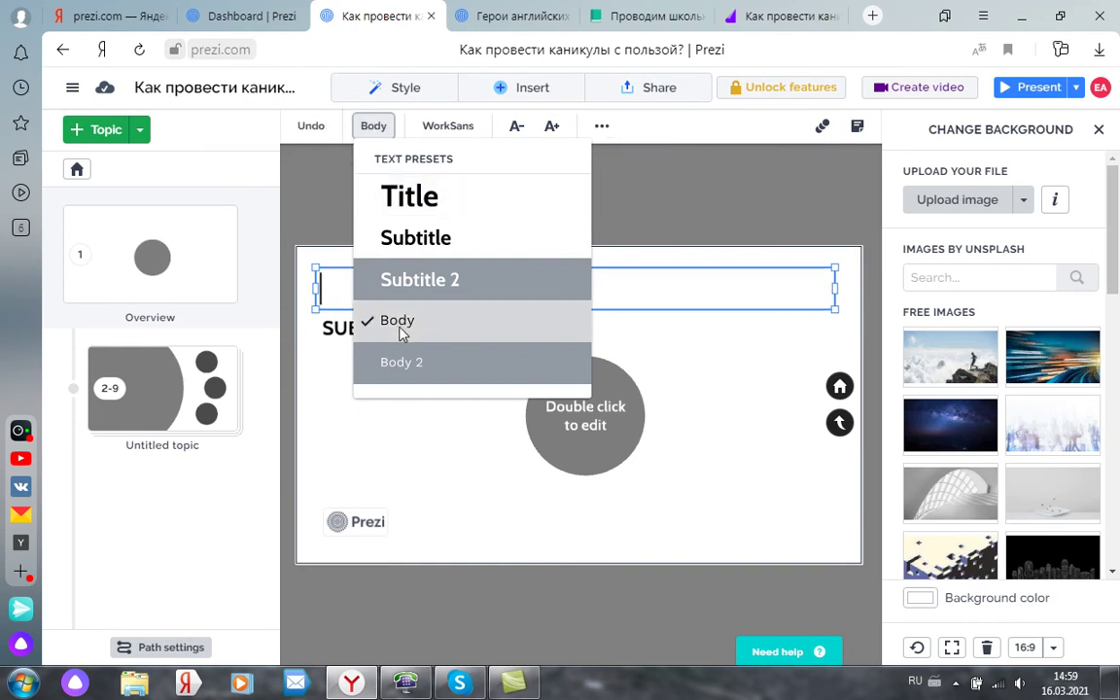
{"action": "left_click", "coordinate": [460, 127]}
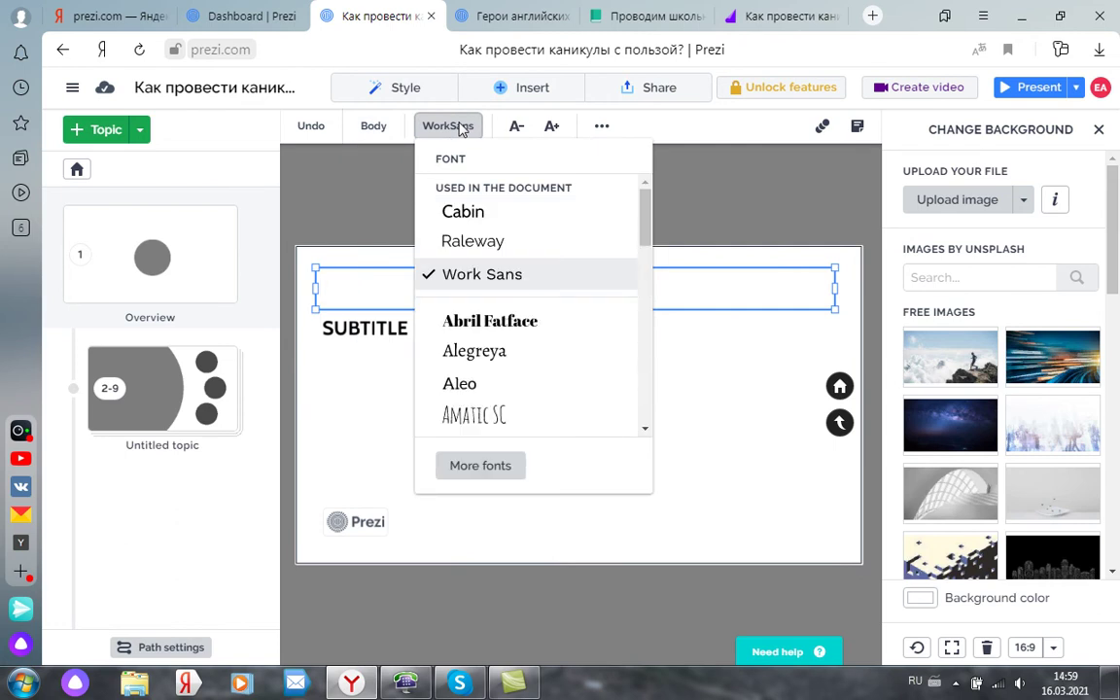
{"action": "scroll", "coordinate": [530, 340], "scroll_direction": "down", "scroll_amount": 10}
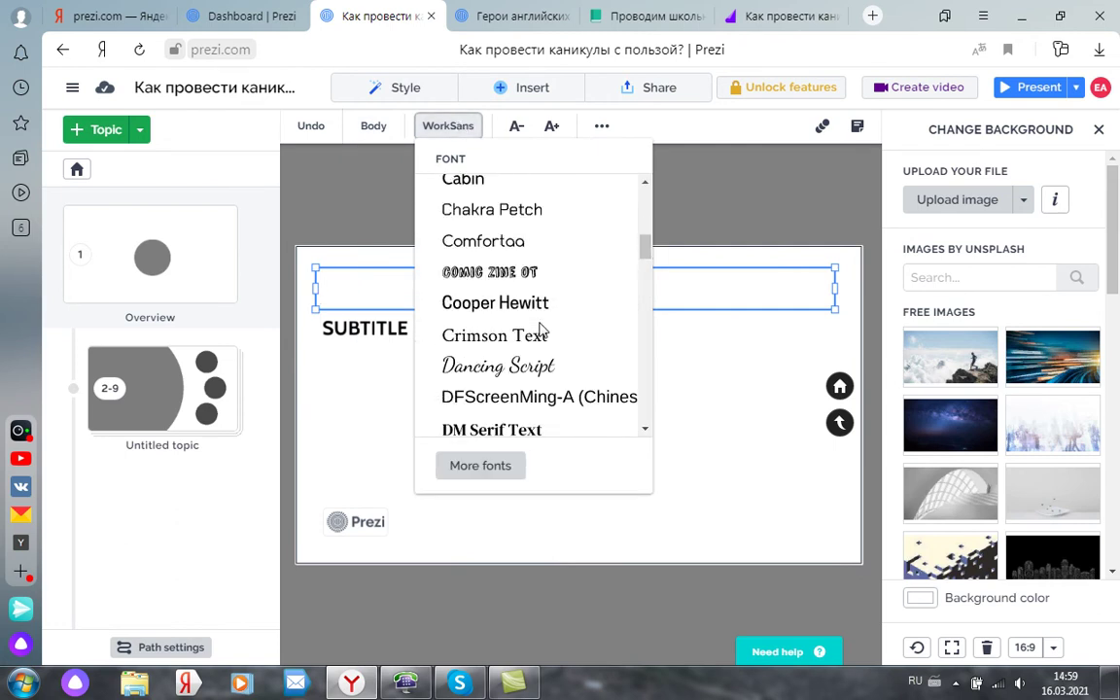
{"action": "scroll", "coordinate": [542, 331], "scroll_direction": "down", "scroll_amount": 10}
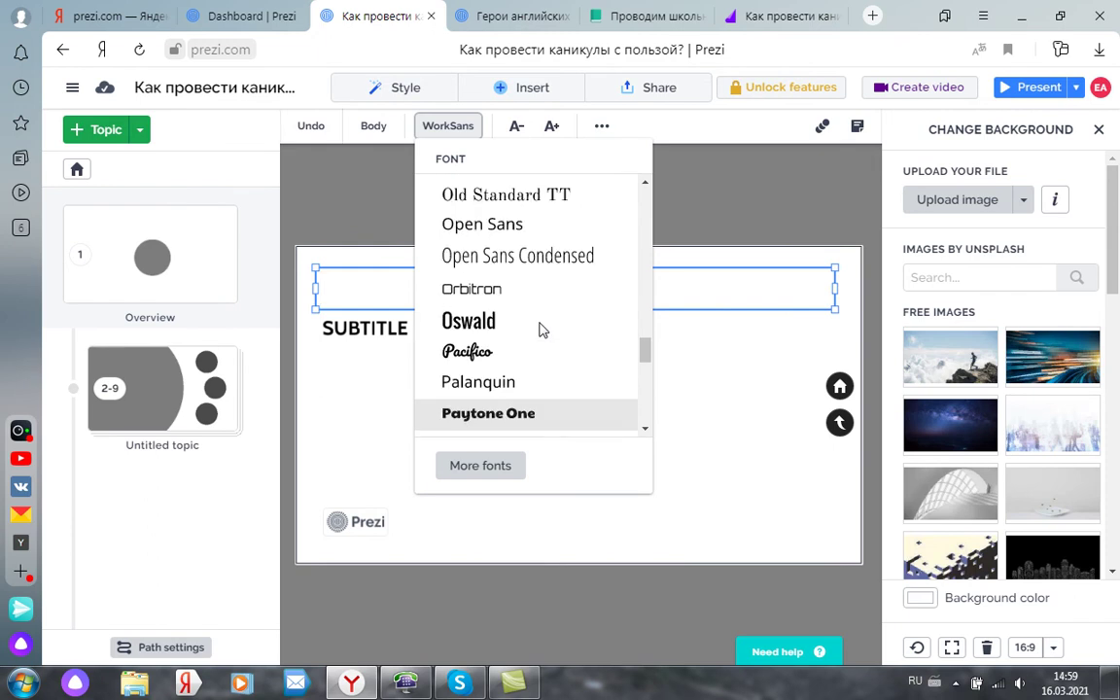
{"action": "left_click", "coordinate": [504, 227]}
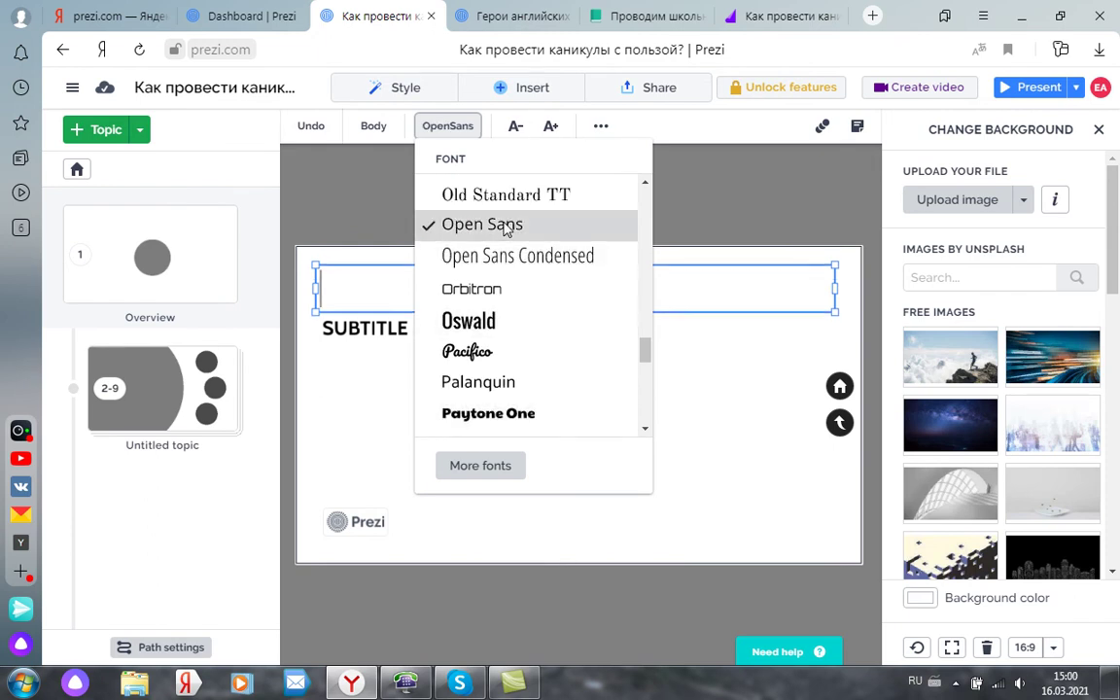
Enter "Как провести каникулы с пользой" as the title on the overview slide
{"action": "left_click", "coordinate": [371, 287]}
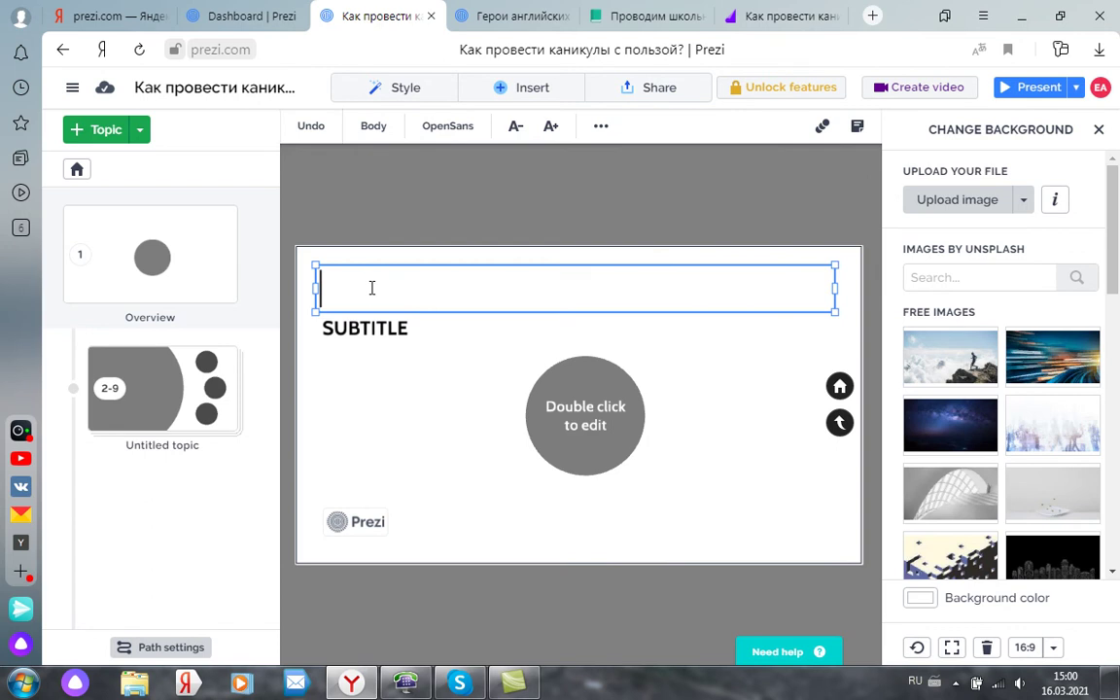
{"action": "type", "text": "Как пров"}
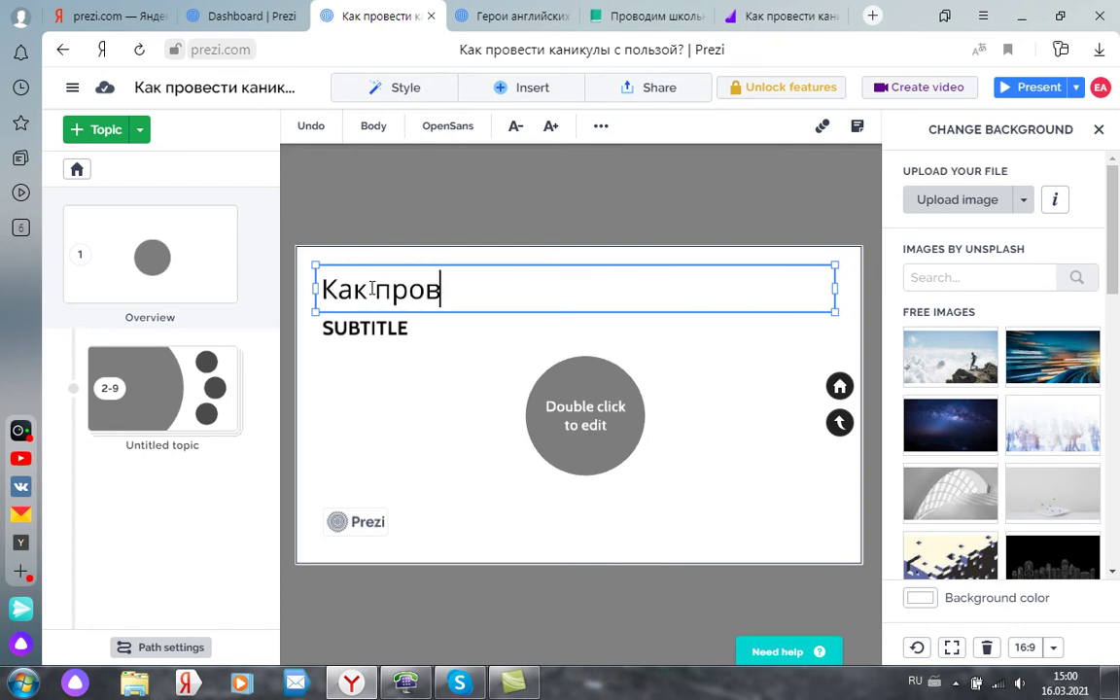
{"action": "type", "text": "ести каникулы с "}
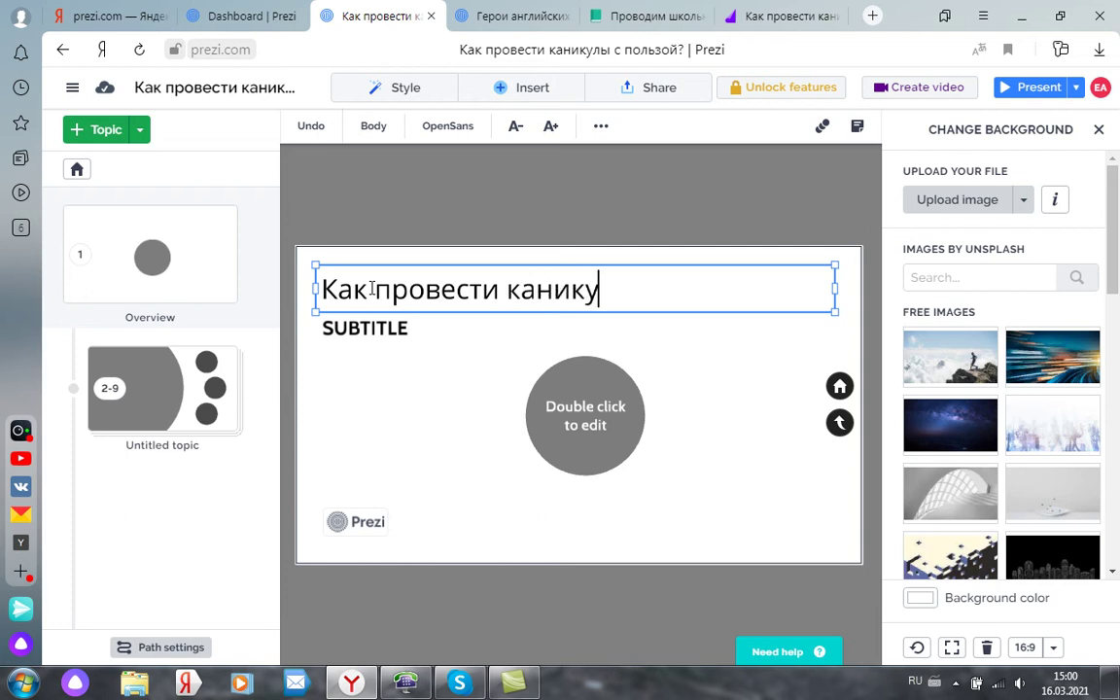
{"action": "type", "text": "пользой"}
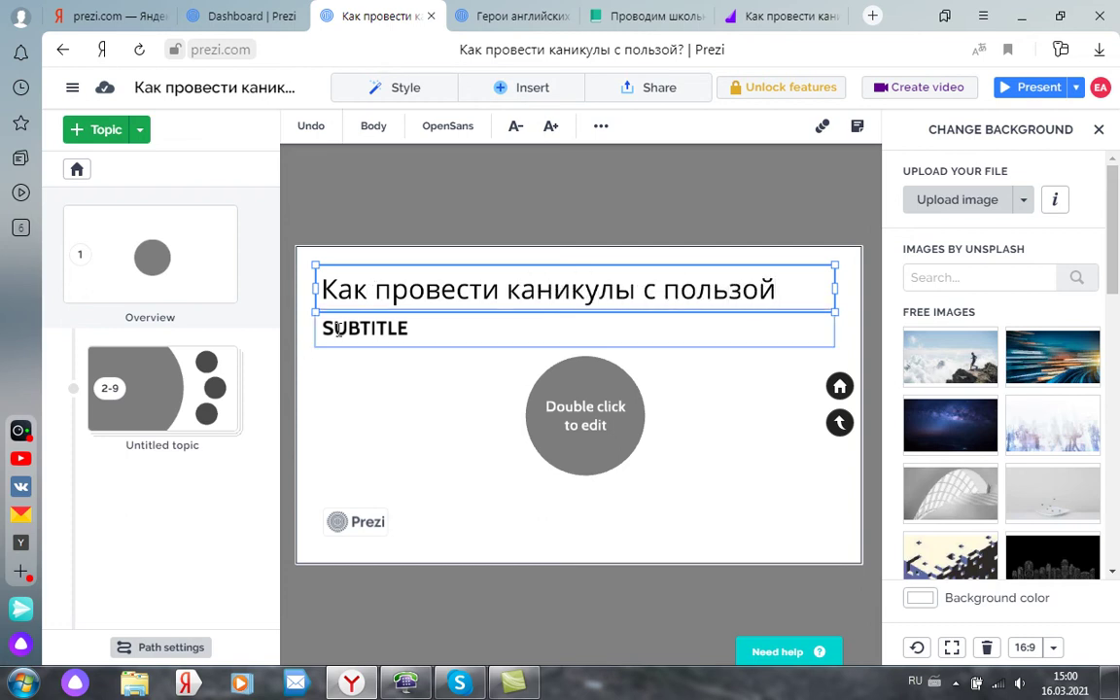
Open the subtitle placeholder below the title for editing and apply the Body text preset to it
{"action": "left_click", "coordinate": [379, 330]}
{"action": "left_click", "coordinate": [437, 332]}
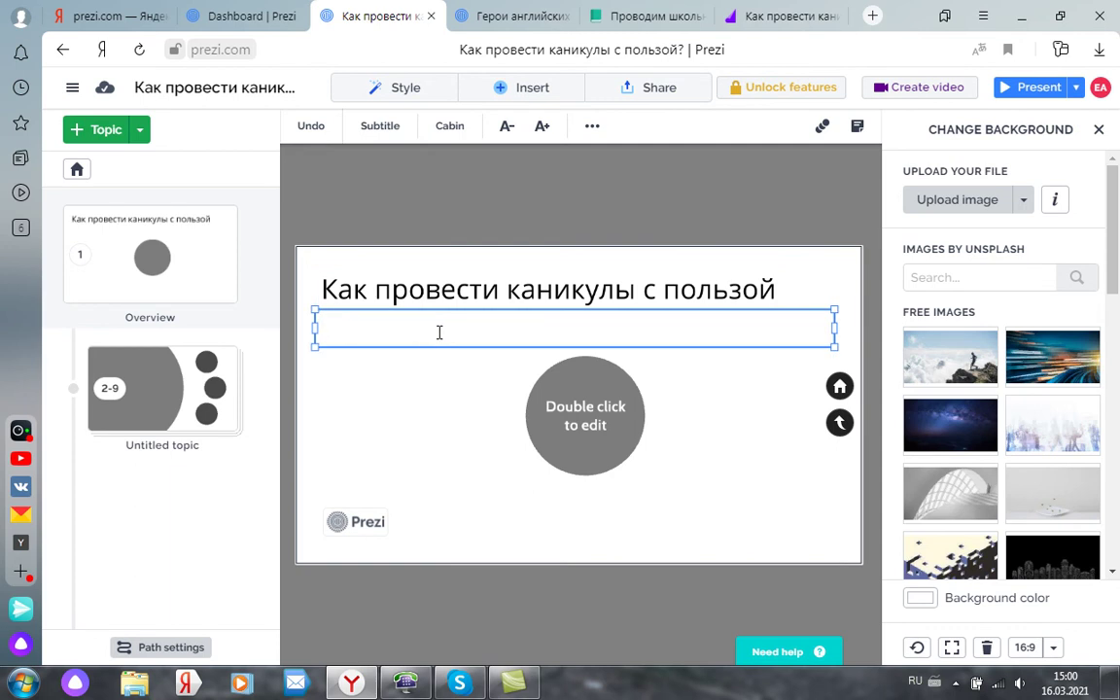
{"action": "type", "text": "..."}
{"action": "key", "text": "BackSpace"}
{"action": "key", "text": "BackSpace"}
{"action": "key", "text": "BackSpace"}
{"action": "left_click", "coordinate": [384, 128]}
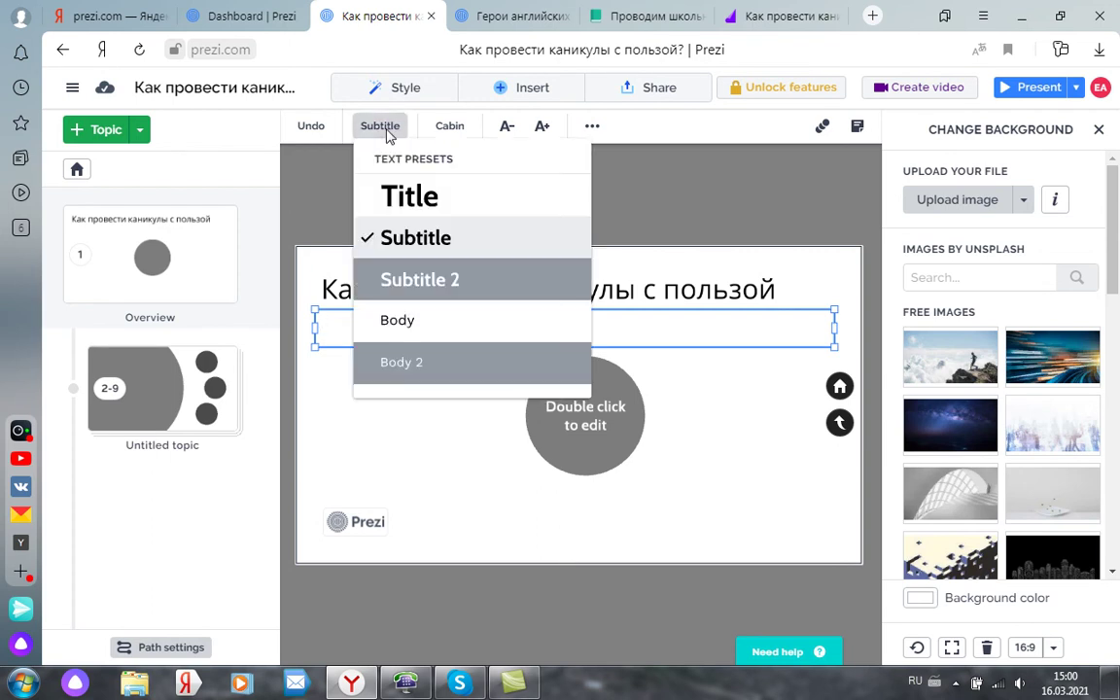
{"action": "left_click", "coordinate": [424, 321]}
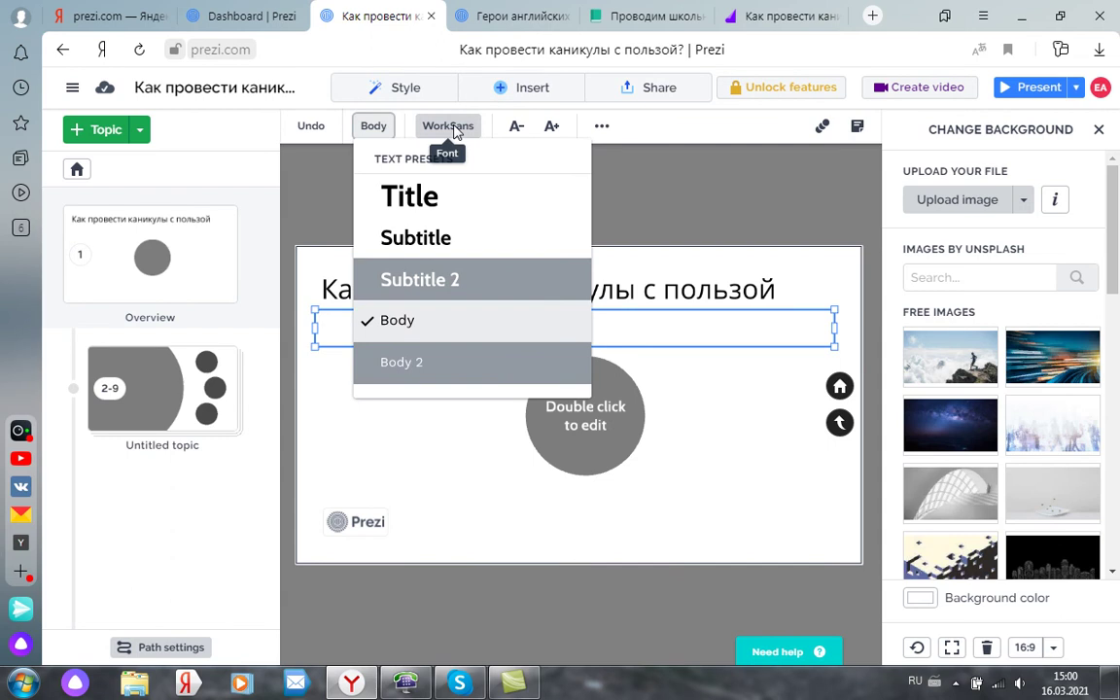